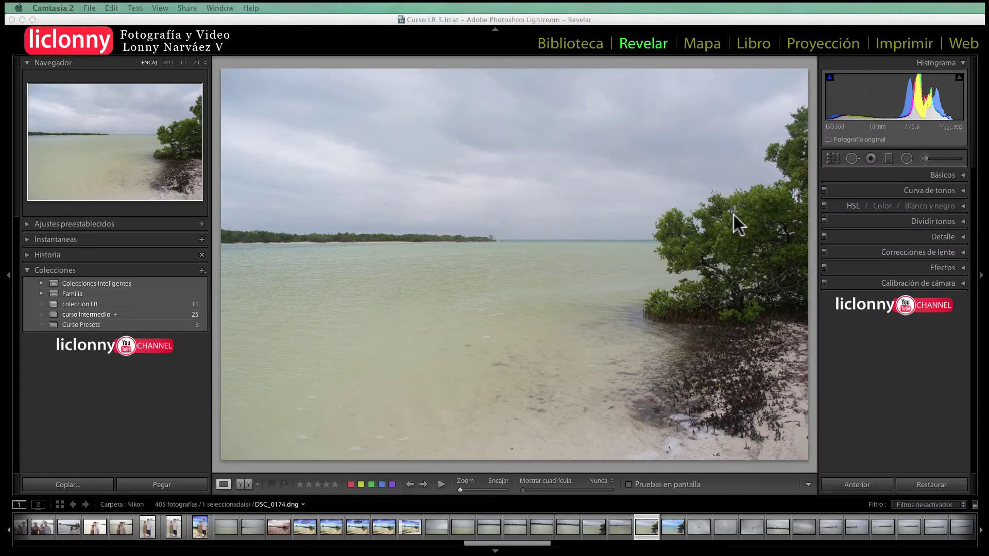
- Bring the Lightroom window forward and collapse the Histograma panel
click(857, 392)
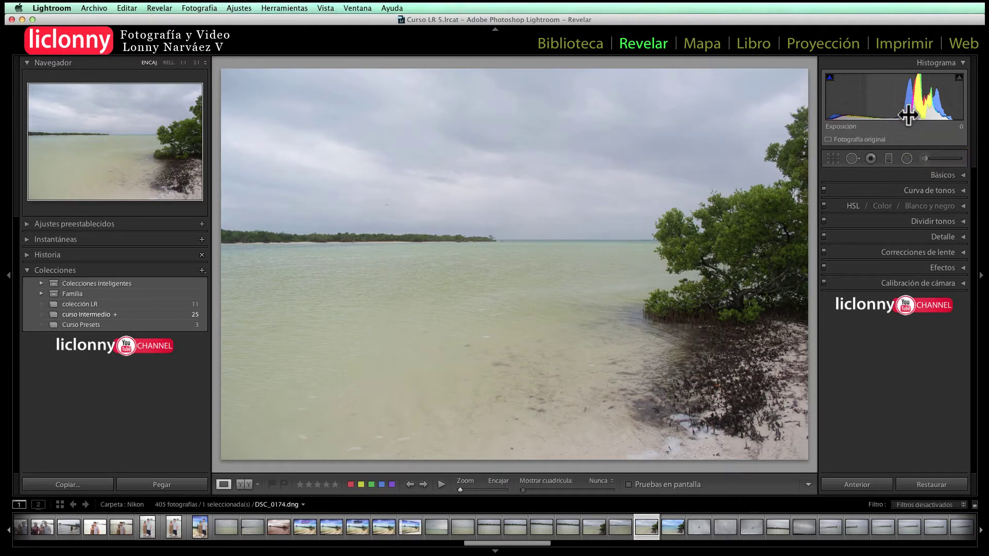
click(962, 63)
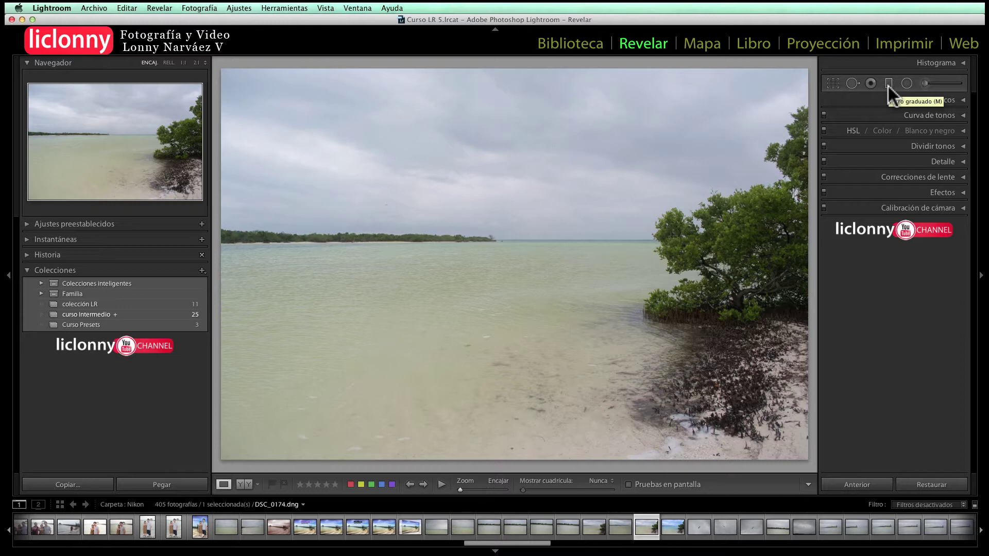
- Select the Graduated Filter (M) tool to show its mask settings
click(887, 83)
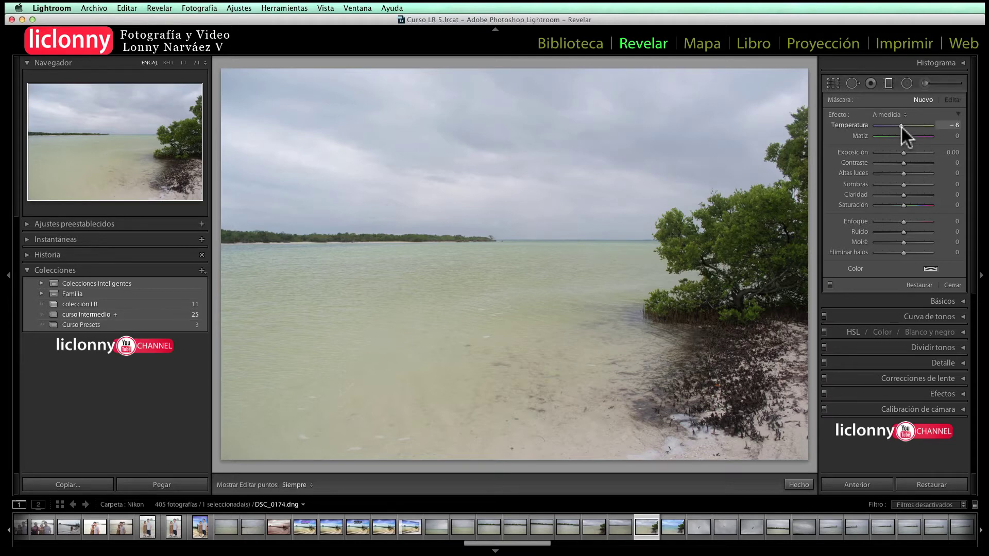
- Set Temperatura -47, Exposición -1.98, Contraste 37, Altas luces -24, then place the filter on the photo's left side
drag(901, 127, 891, 128)
click(903, 153)
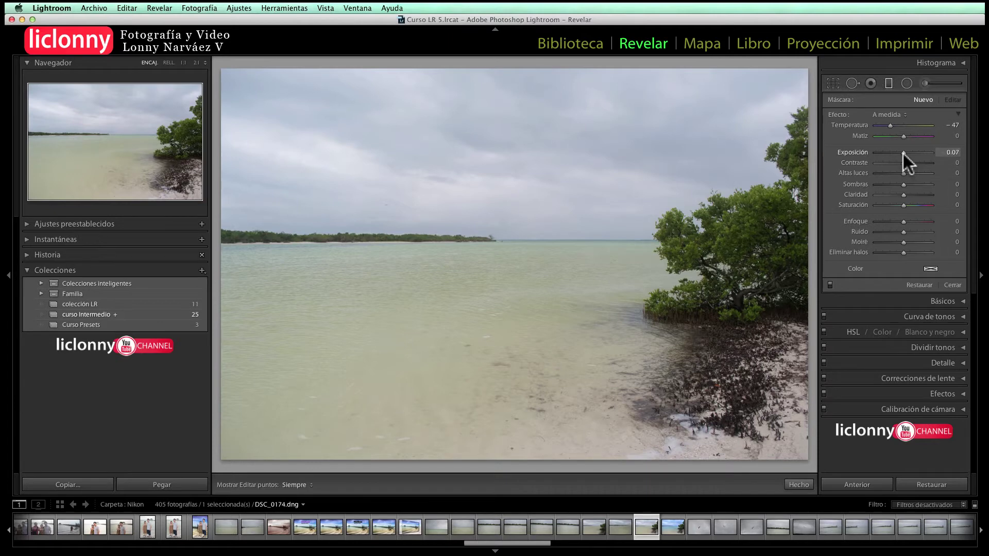
drag(903, 154, 892, 153)
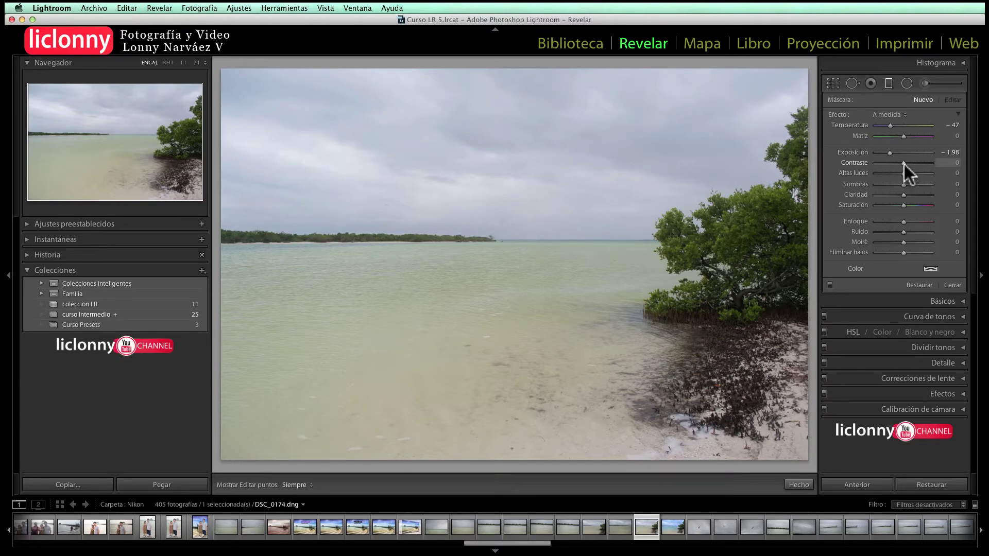
drag(905, 164, 913, 164)
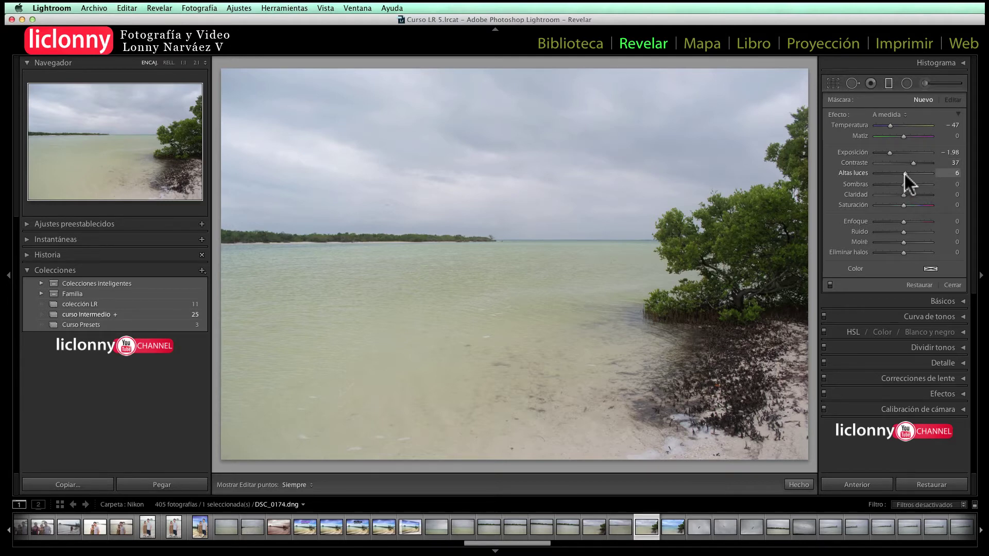
drag(904, 174, 896, 175)
drag(372, 203, 392, 202)
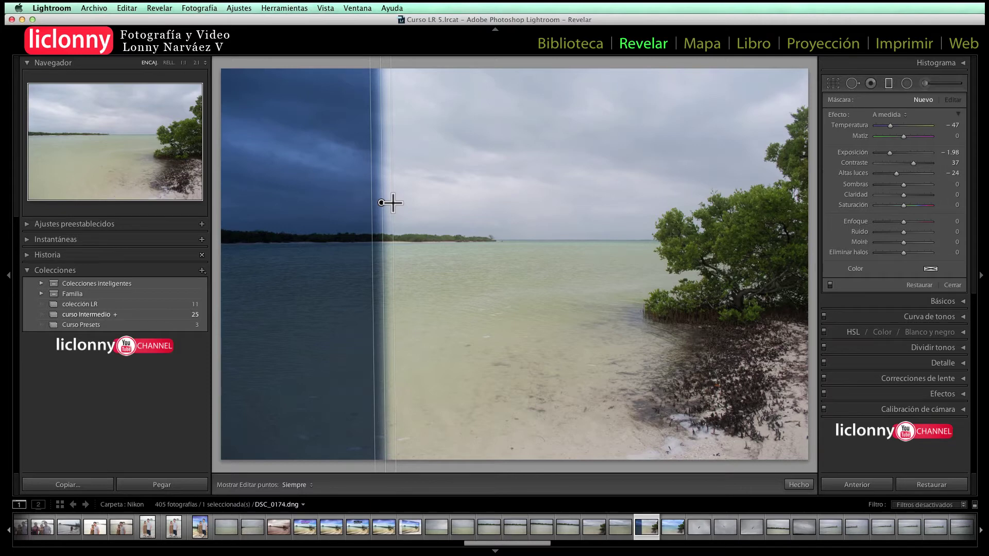
- Move the filter pin toward the photo's centre and pull its outer line inward
drag(393, 203, 712, 204)
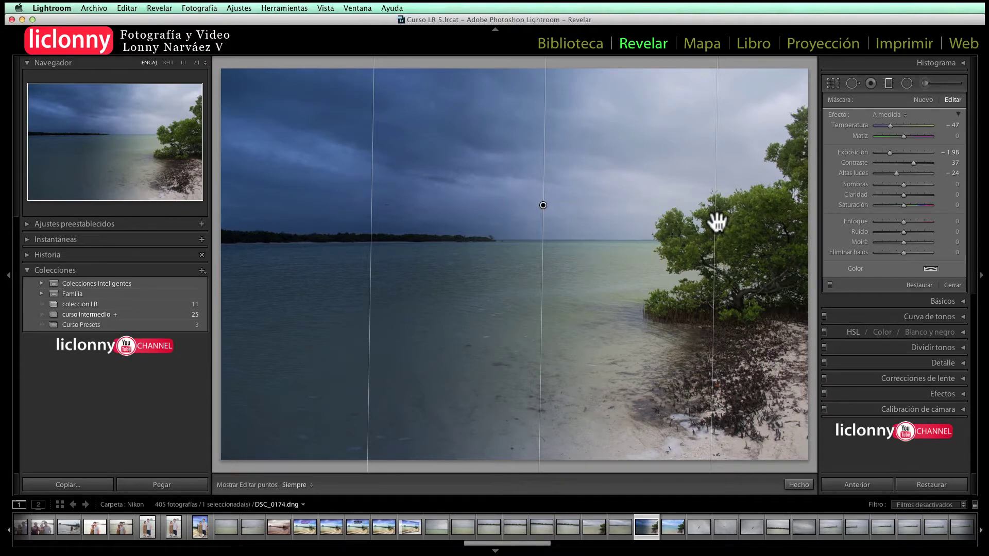
drag(716, 224, 616, 221)
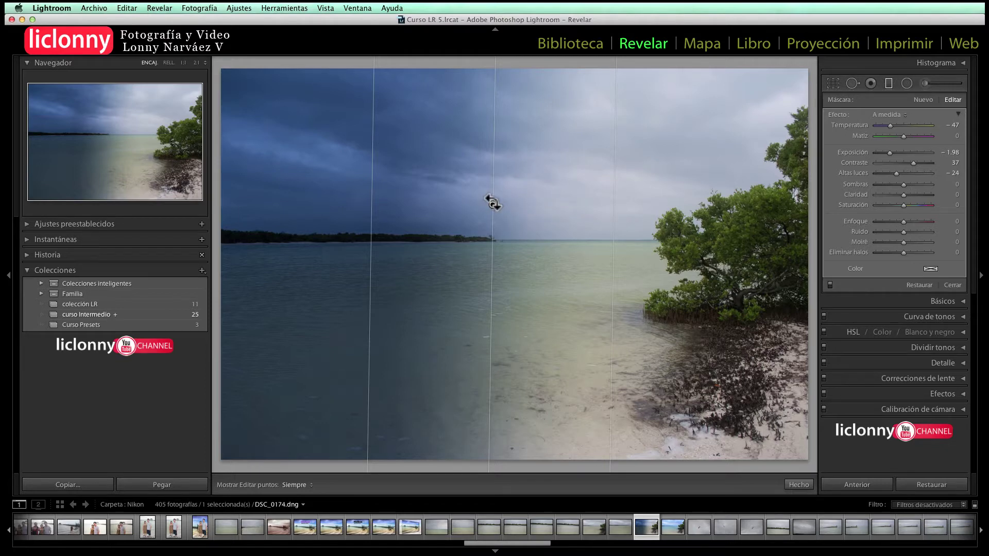
- Rotate the filter diagonally and widen its right-side transition across sky and water
drag(493, 203, 497, 203)
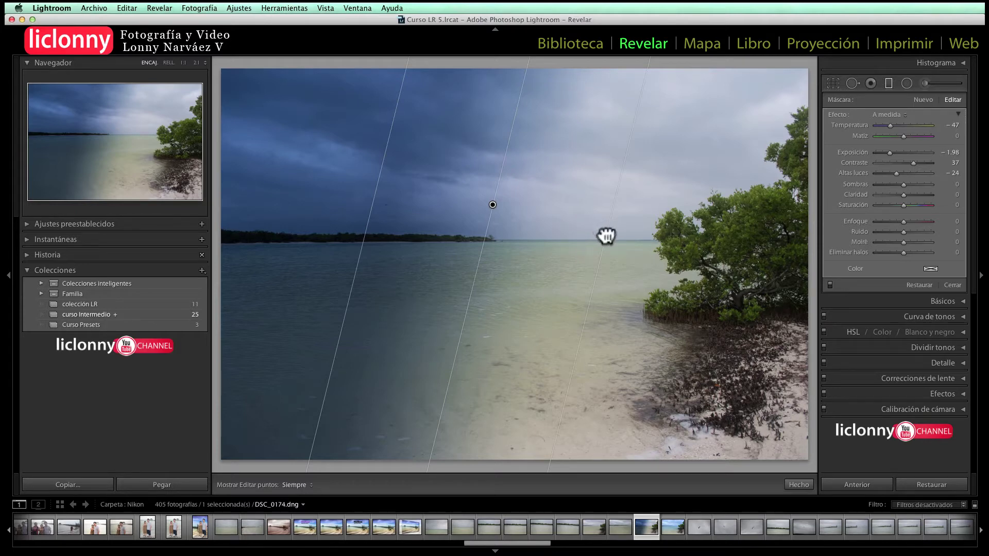
mouse_move(604, 235)
mouse_down()
mouse_move(691, 236)
mouse_move(503, 228)
mouse_up()
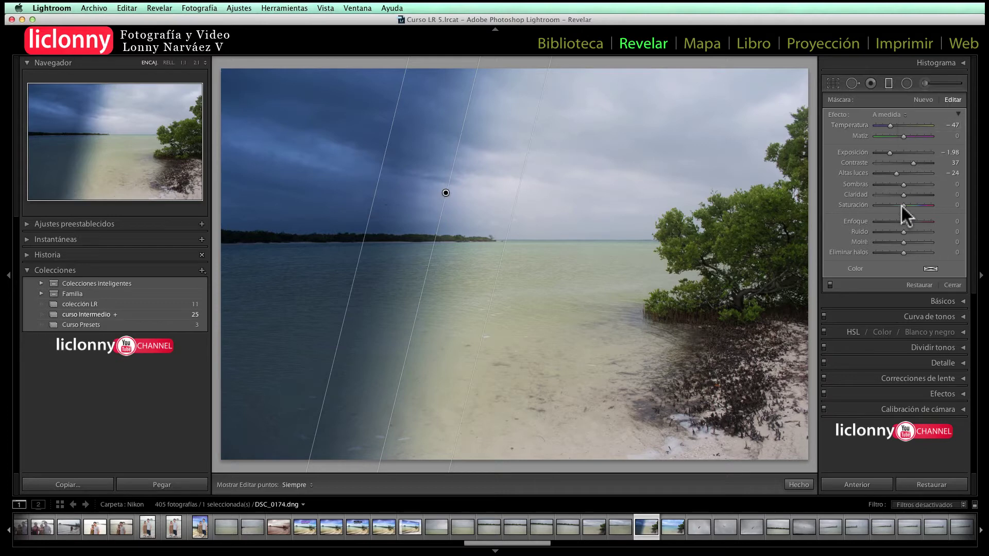
- Check the Efecto presets without changing them, then delete the graduated filter
click(905, 114)
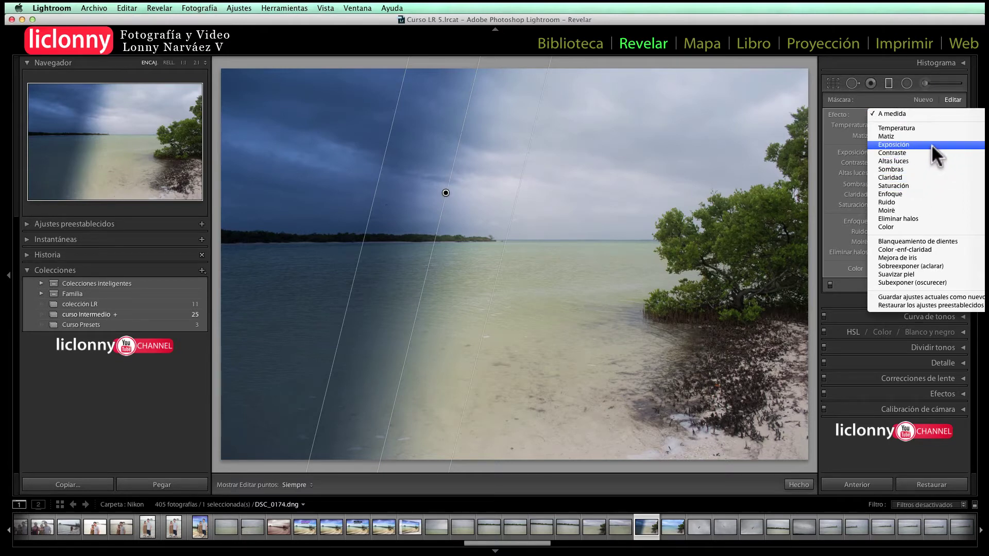
key(Escape)
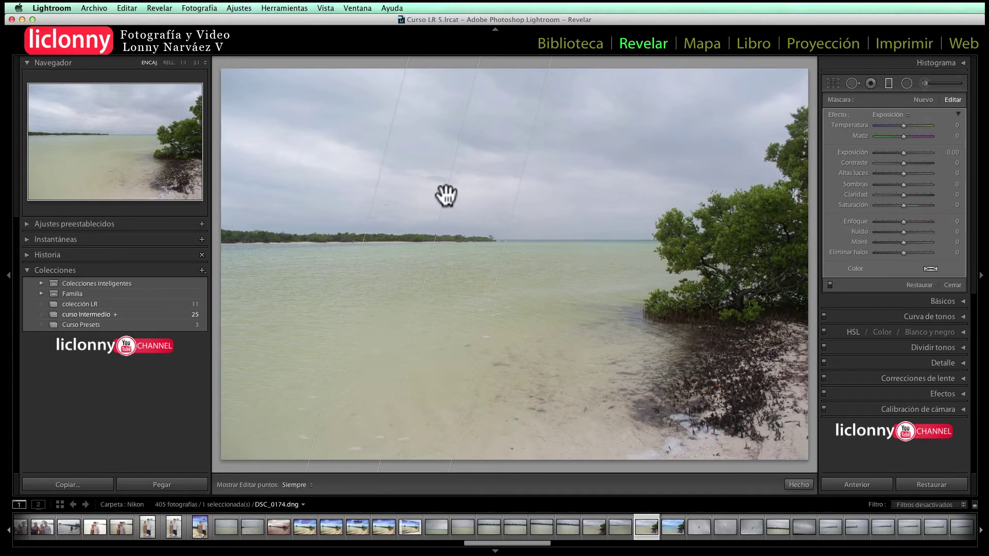
key(Delete)
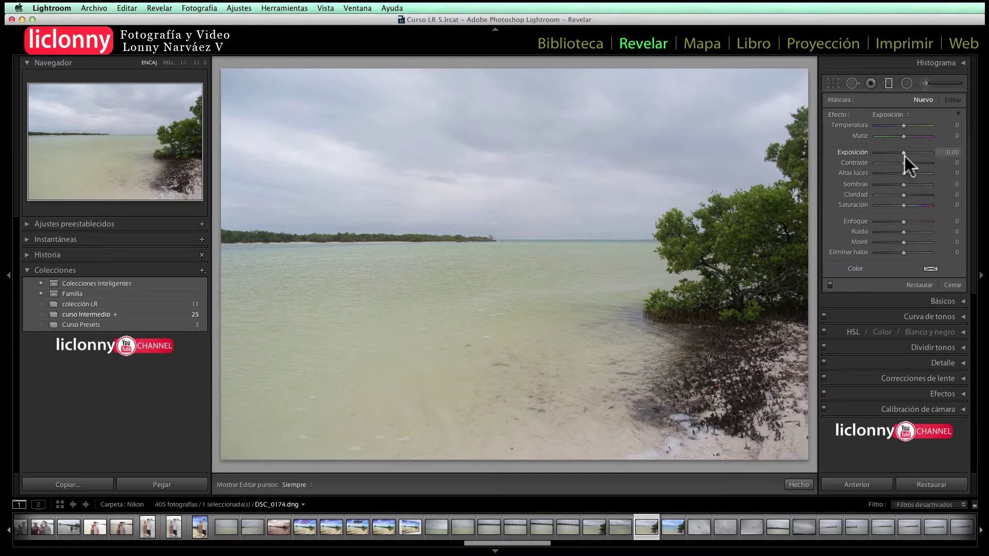
- Set Temperatura -60, Exposición -2.15, Contraste 60, with Claridad and Sombras back at 0
mouse_move(903, 154)
mouse_down()
mouse_move(891, 152)
mouse_move(912, 163)
mouse_move(887, 184)
mouse_move(919, 196)
mouse_up()
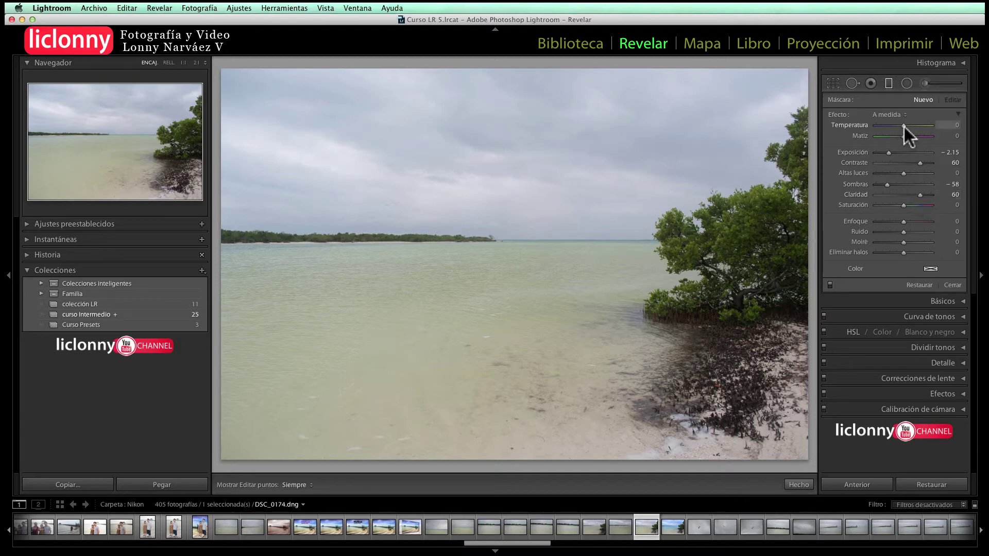
drag(903, 125, 887, 125)
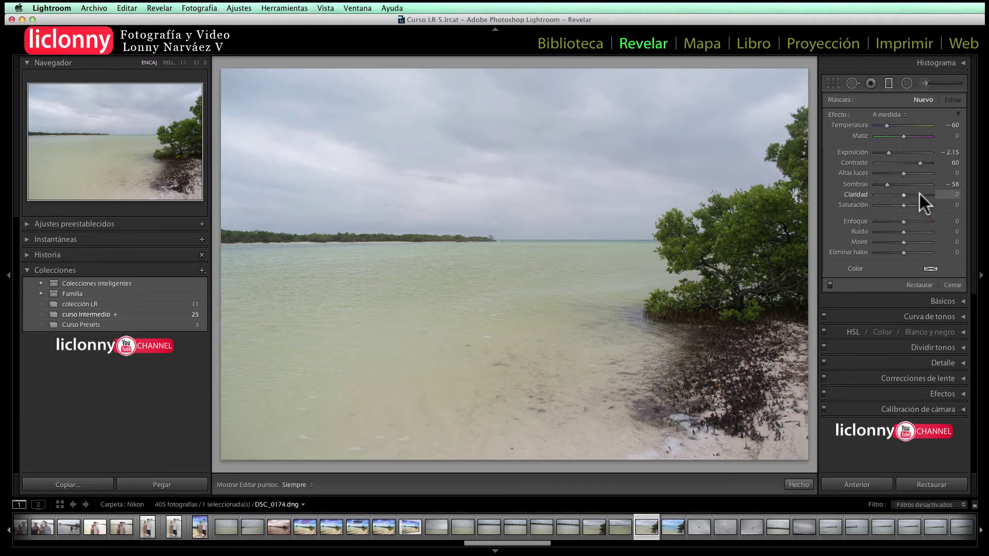
drag(919, 194, 906, 196)
double_click(885, 183)
- Choose the Exposición effect preset and reset the Exposición slider to 0.00
click(907, 116)
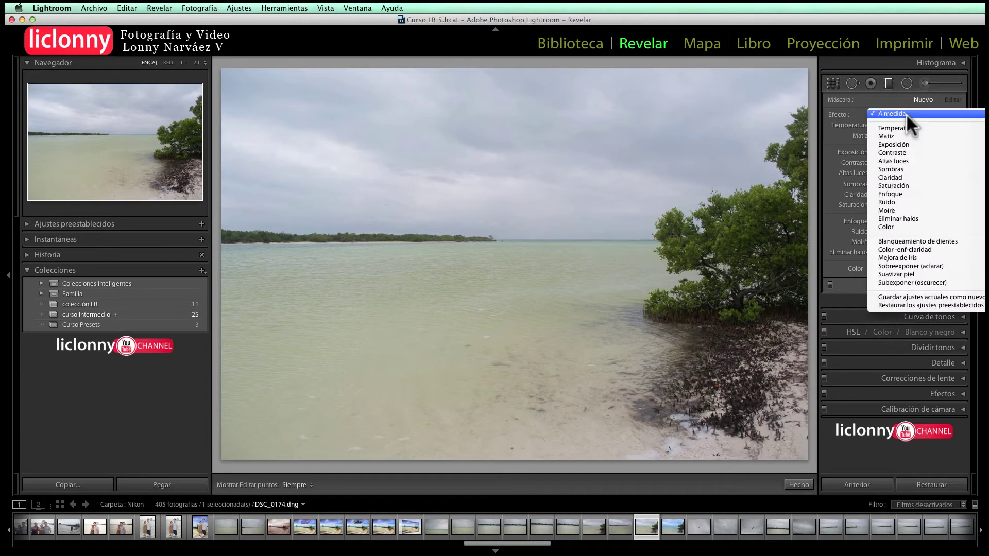
click(910, 144)
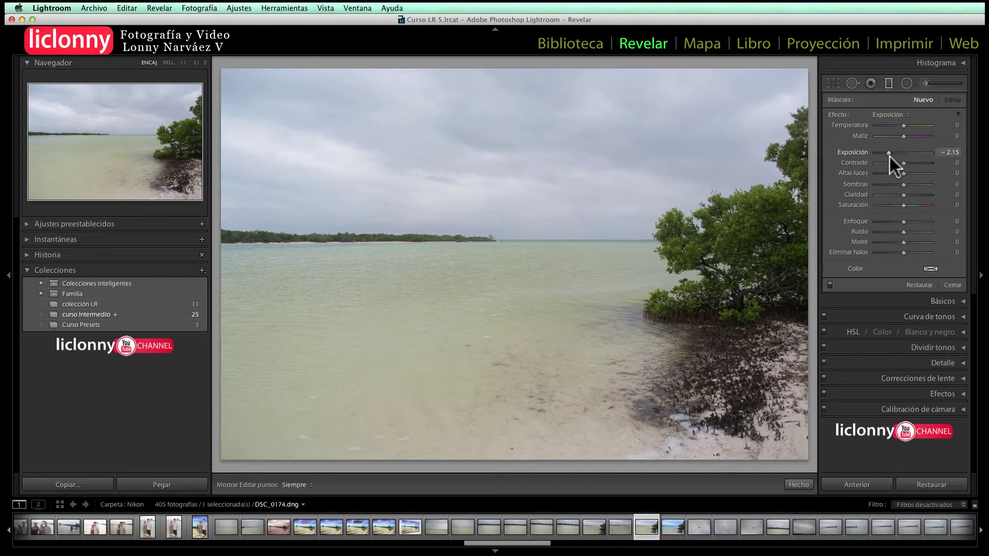
double_click(889, 154)
- Set Temperatura -42, Exposición -0.74, Claridad 45, then drag the filter down over the sky
drag(904, 125, 898, 127)
drag(904, 153, 914, 163)
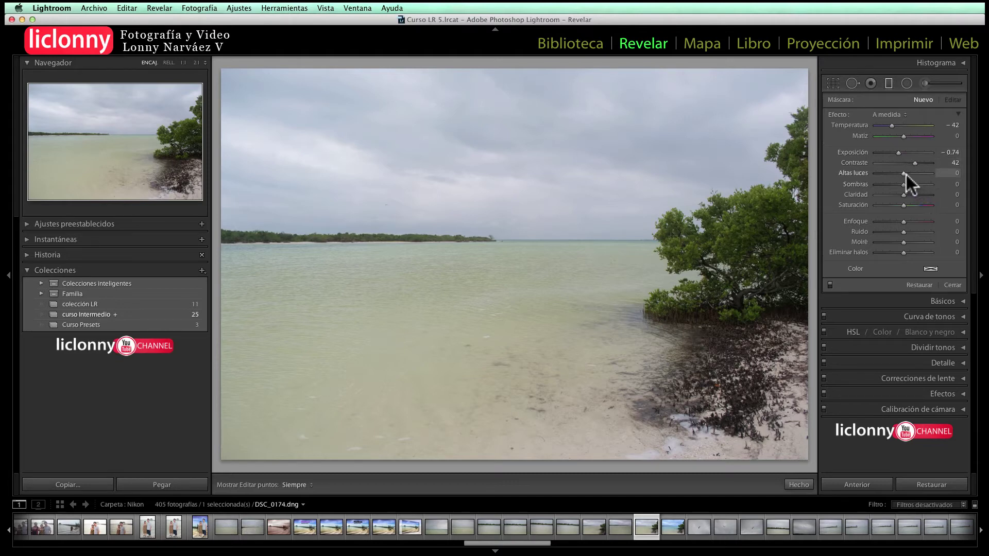
drag(901, 195, 913, 196)
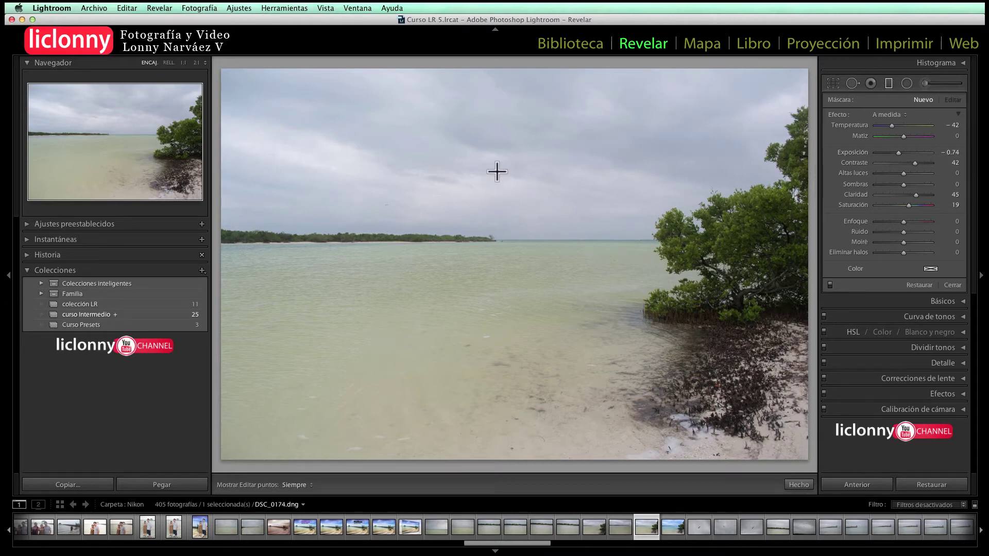
drag(497, 171, 497, 344)
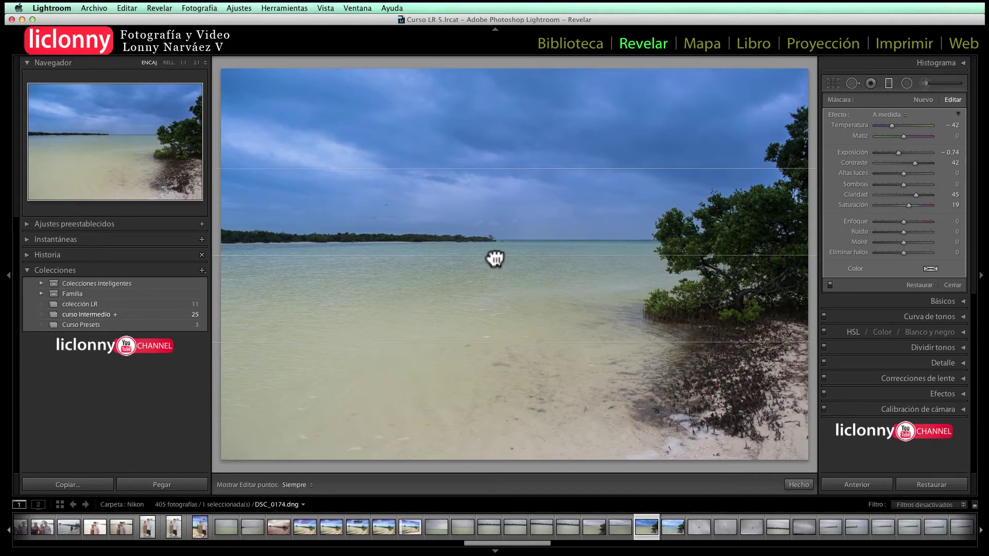
- Nudge the sky filter lower and pull its bottom line up to tighten the horizon fade
mouse_move(495, 259)
mouse_down()
mouse_move(497, 238)
mouse_move(495, 322)
mouse_move(501, 170)
mouse_move(499, 235)
mouse_up()
mouse_move(497, 273)
mouse_down()
mouse_move(497, 338)
mouse_move(505, 172)
mouse_move(364, 168)
mouse_move(558, 199)
mouse_move(543, 199)
mouse_up()
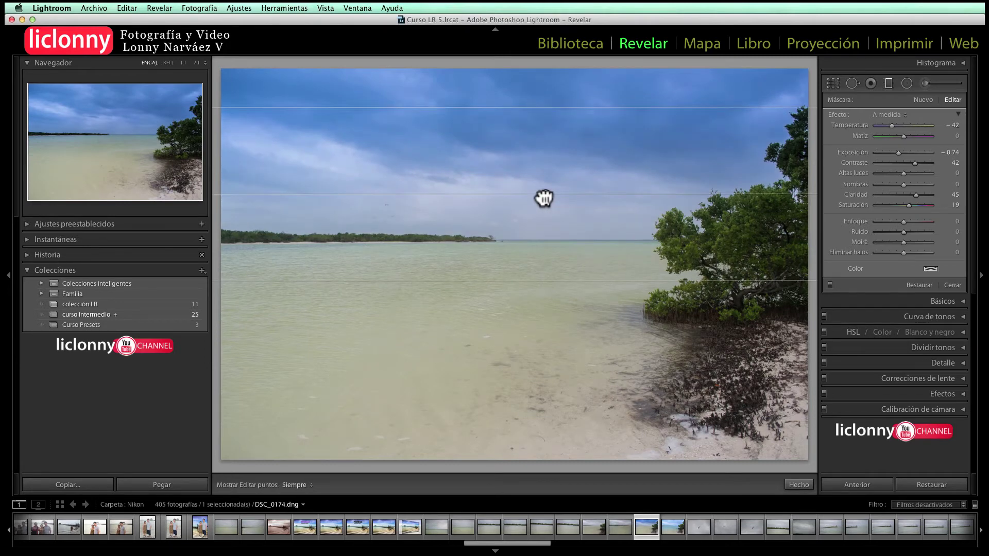
drag(543, 198, 534, 212)
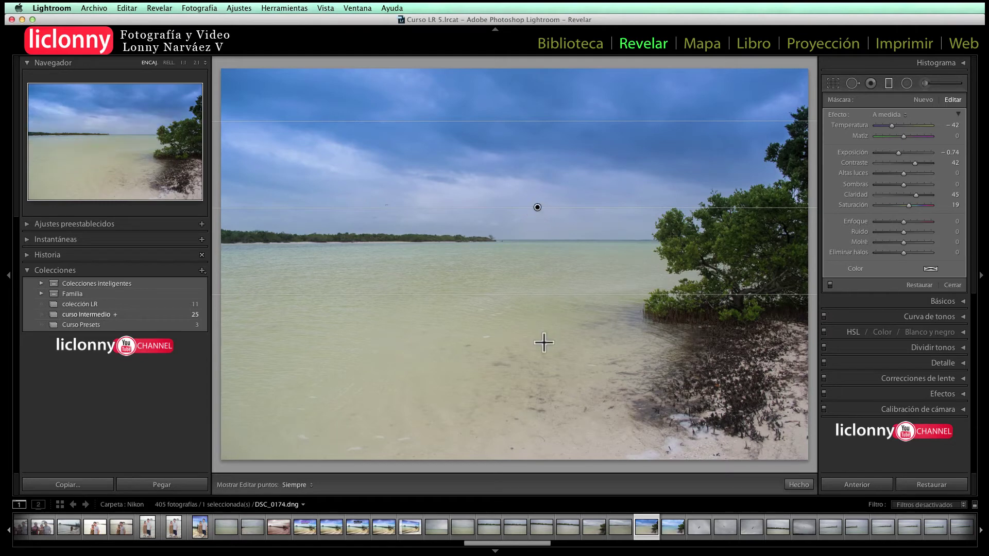
drag(530, 294, 534, 262)
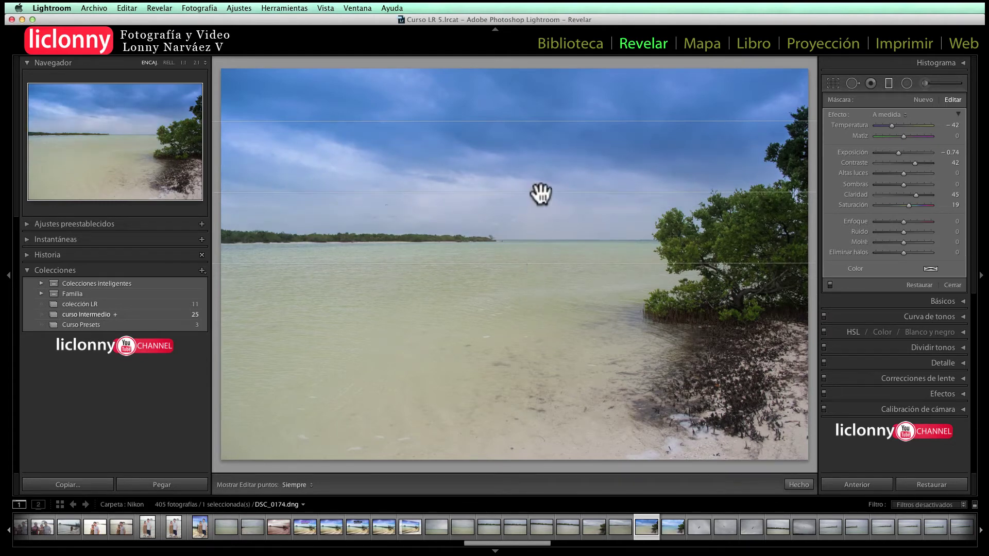
drag(541, 194, 538, 208)
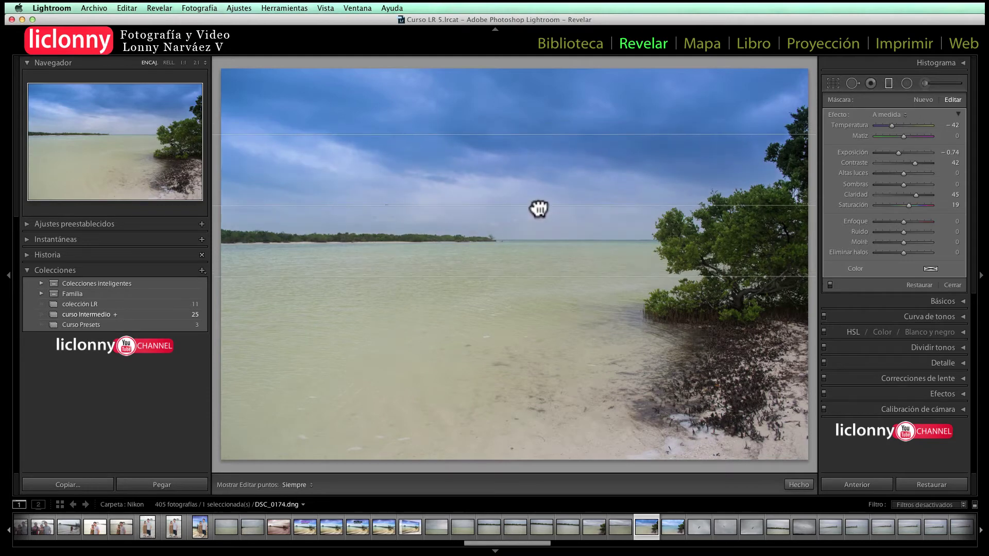
drag(537, 281, 539, 277)
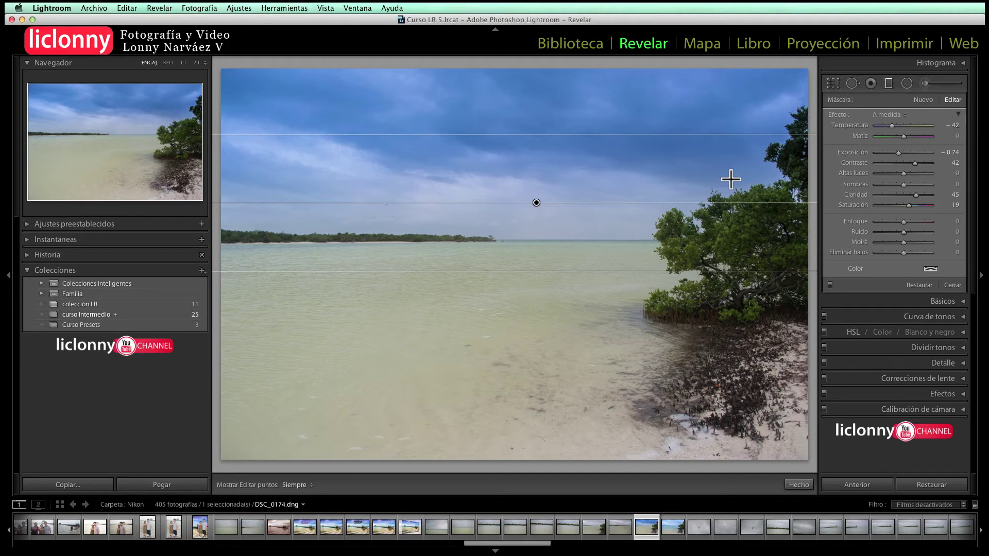
- Toggle Before/After to compare the sky with the original, hiding then re-showing the filter's pin
key(backslash)
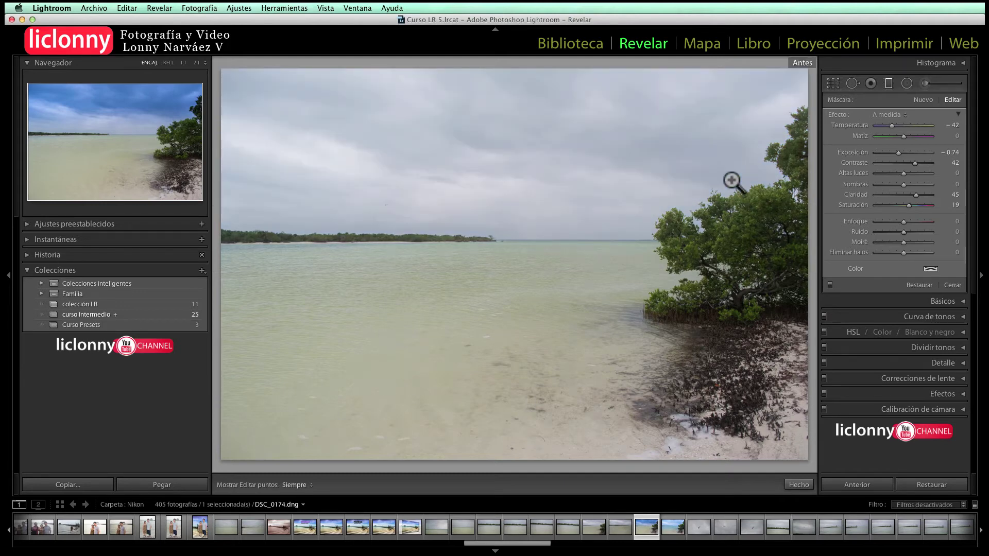
key(backslash)
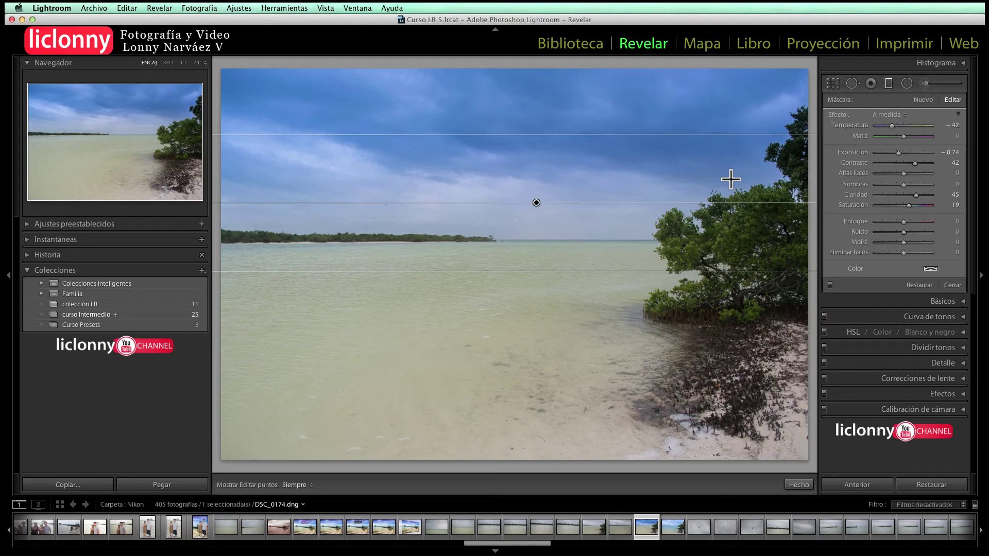
key(h)
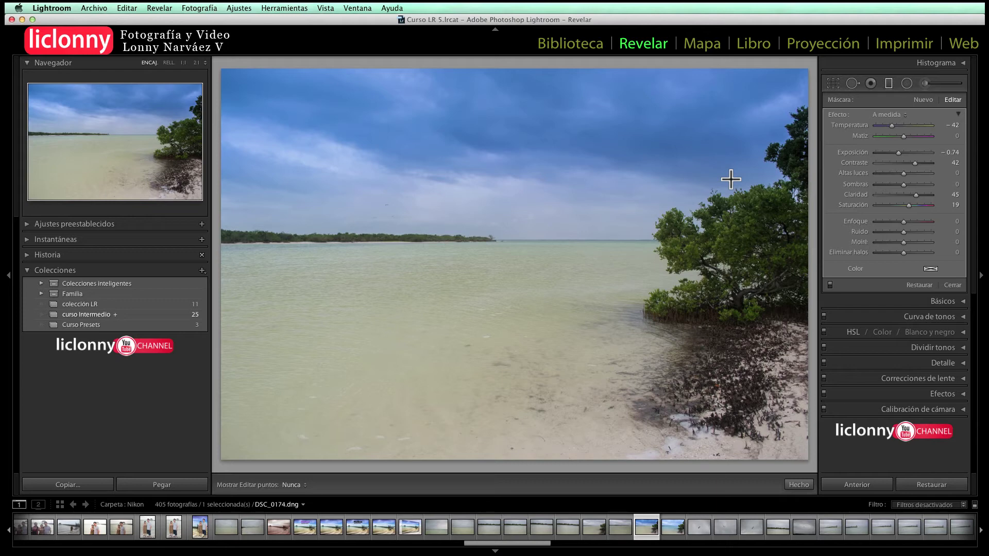
key(backslash)
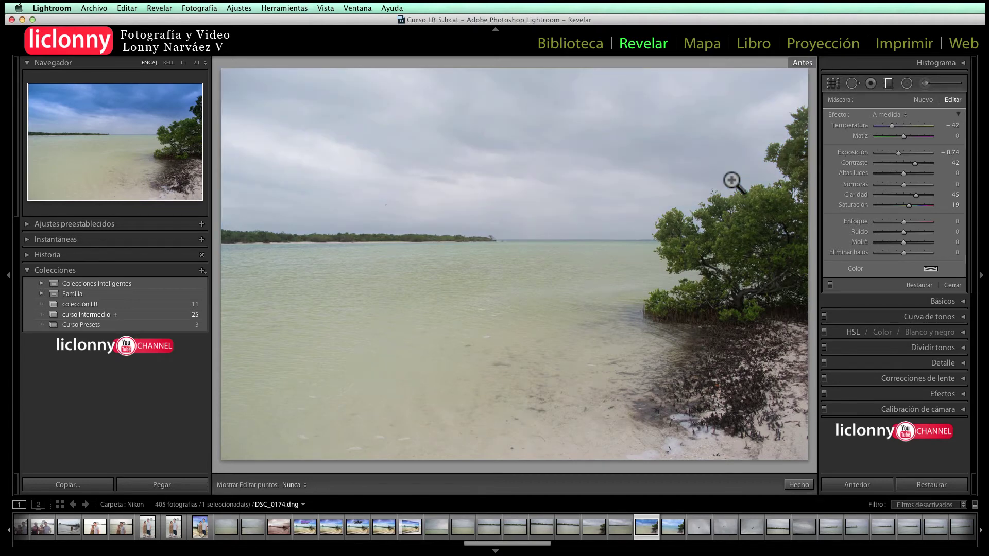
key(backslash)
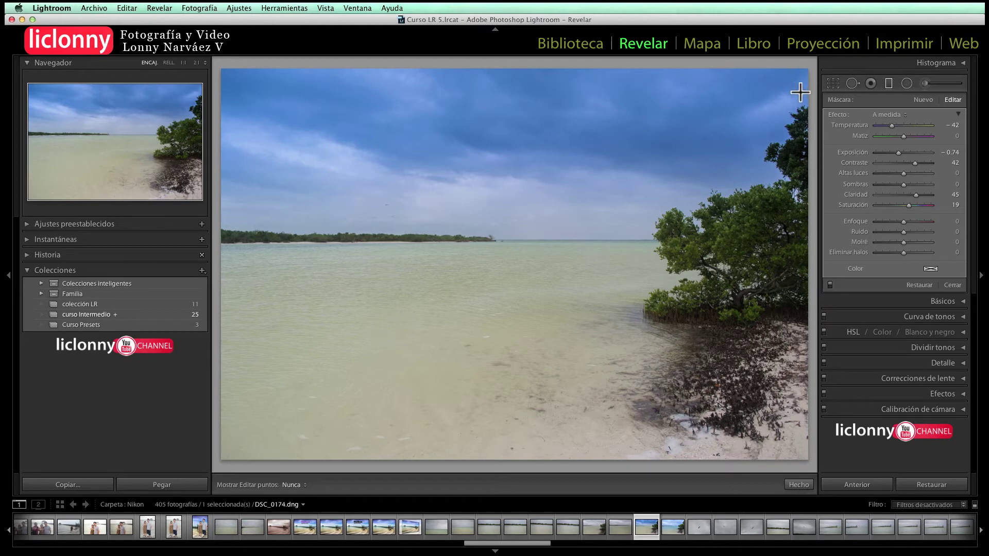
key(backslash)
key(backslash)
key(h)
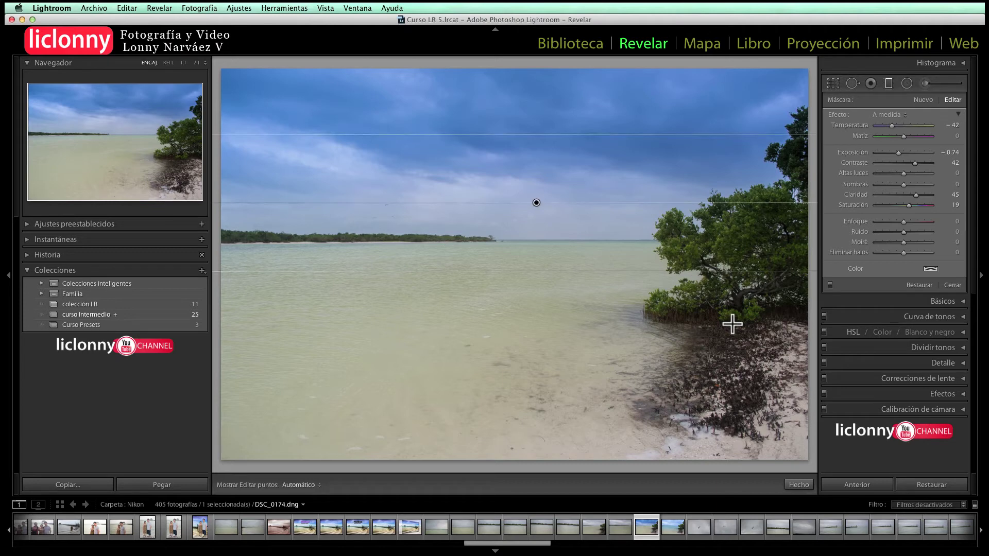
click(829, 285)
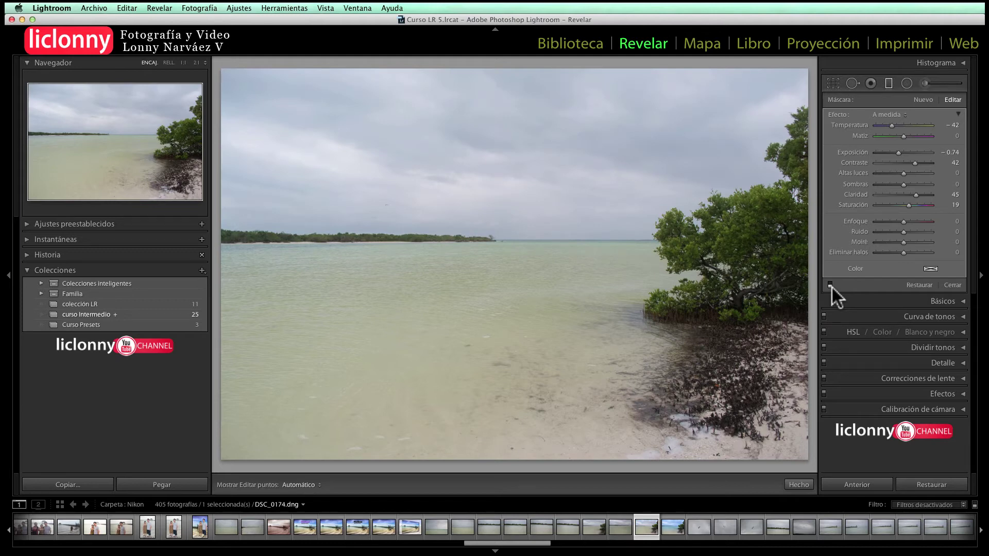
click(829, 284)
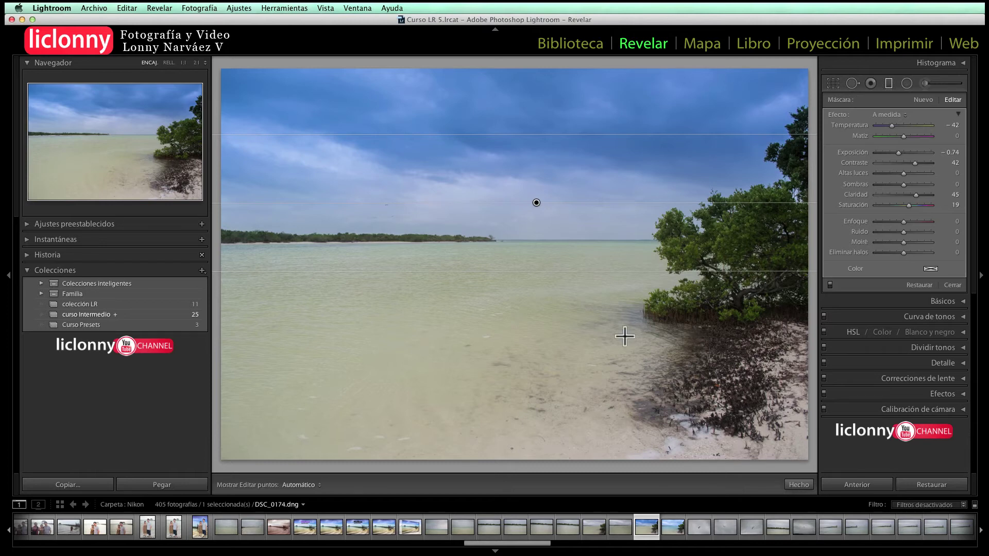
click(319, 487)
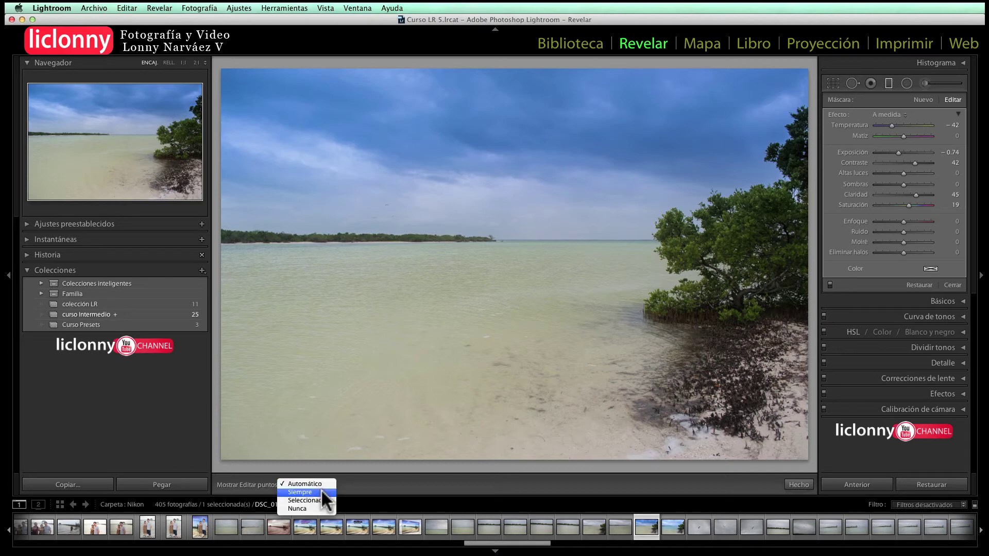
click(322, 492)
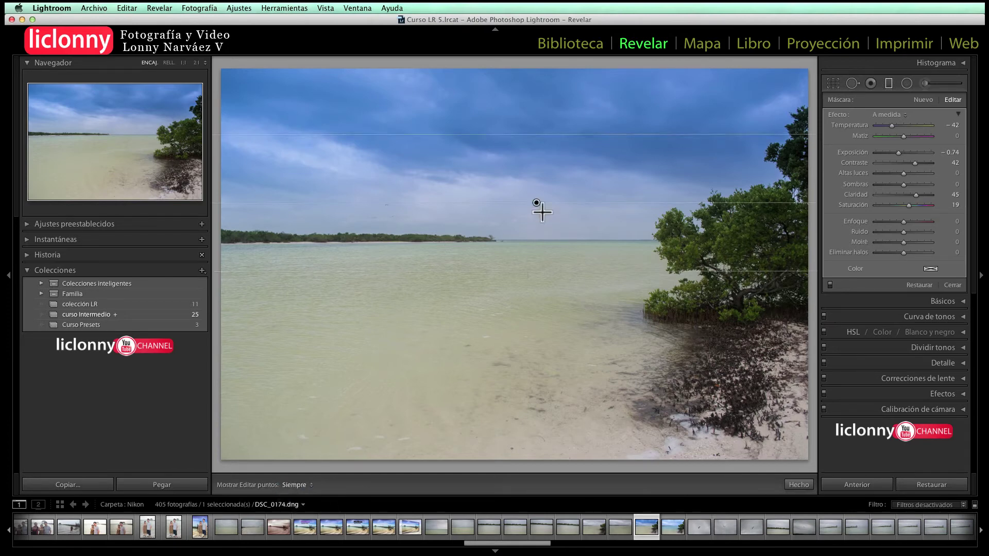
click(311, 486)
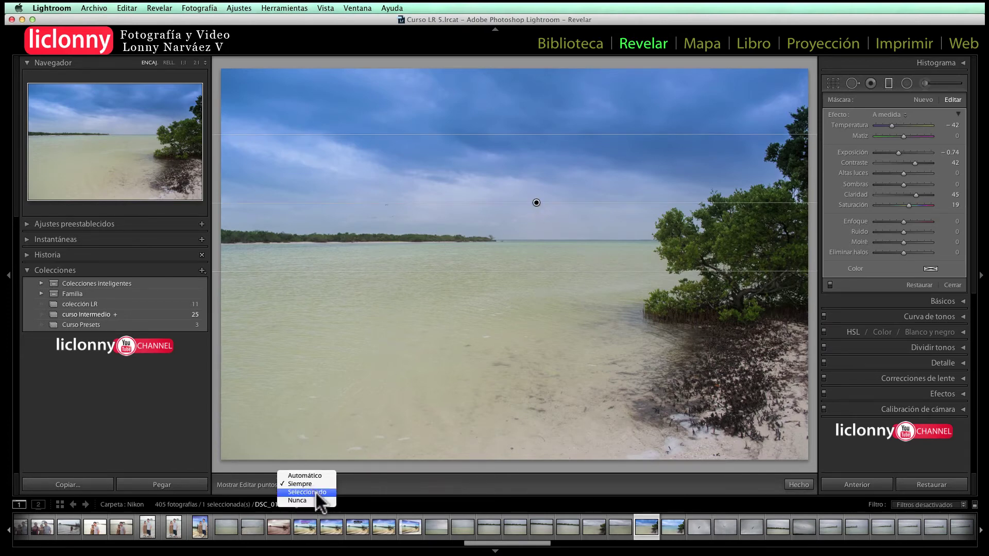
click(315, 492)
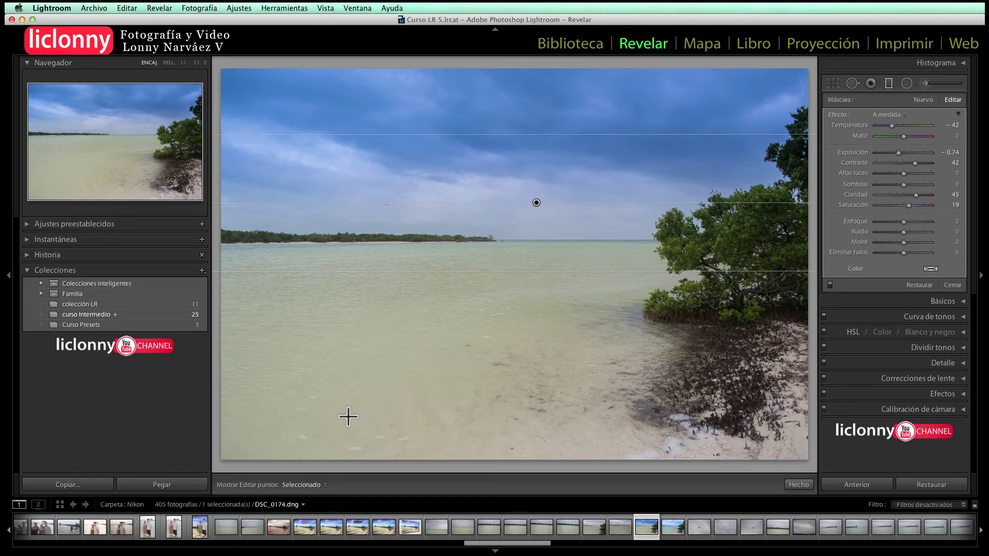
click(314, 484)
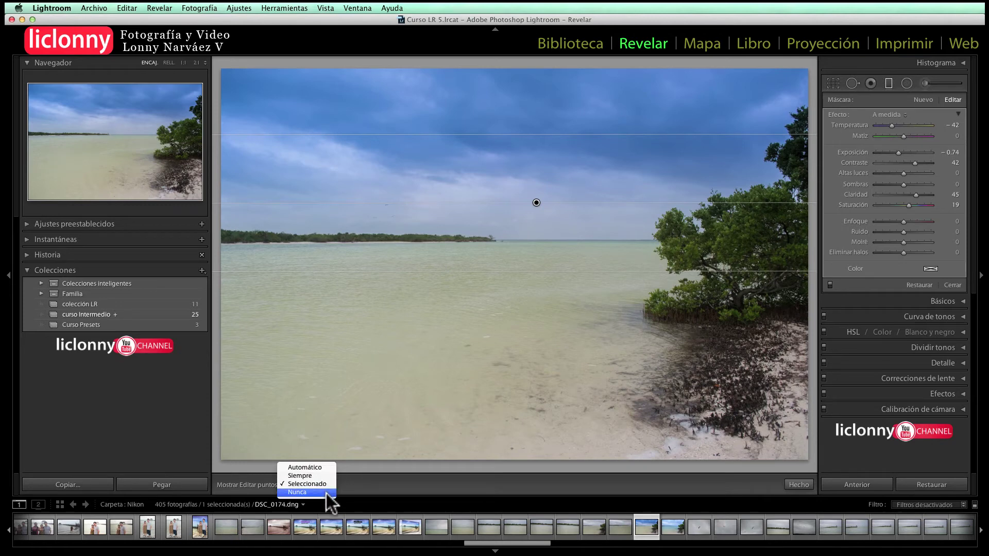
click(325, 492)
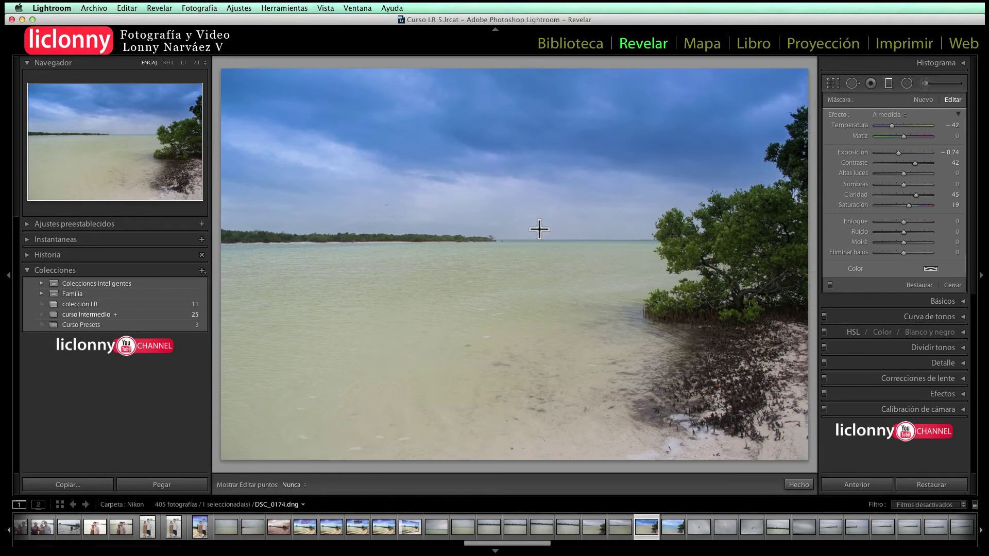
click(305, 484)
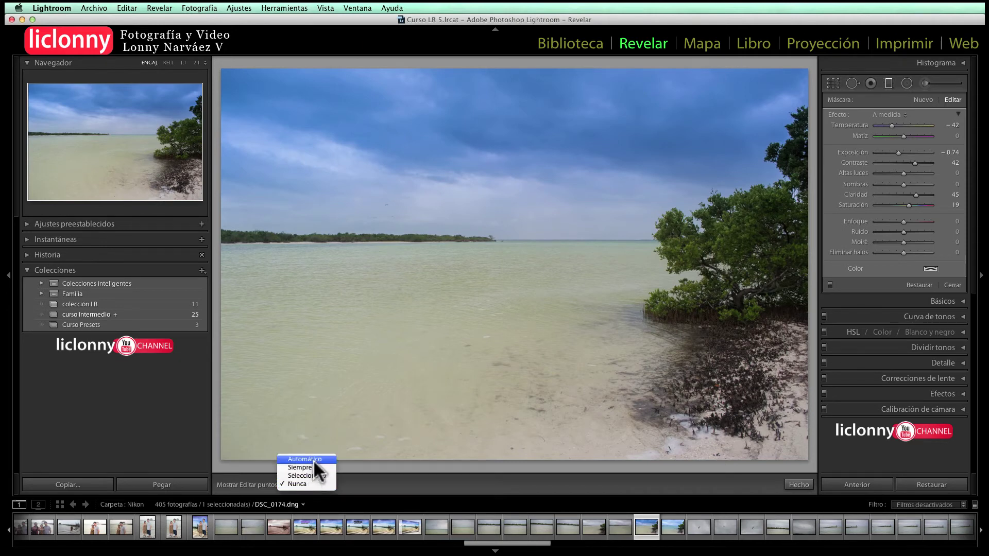
click(314, 459)
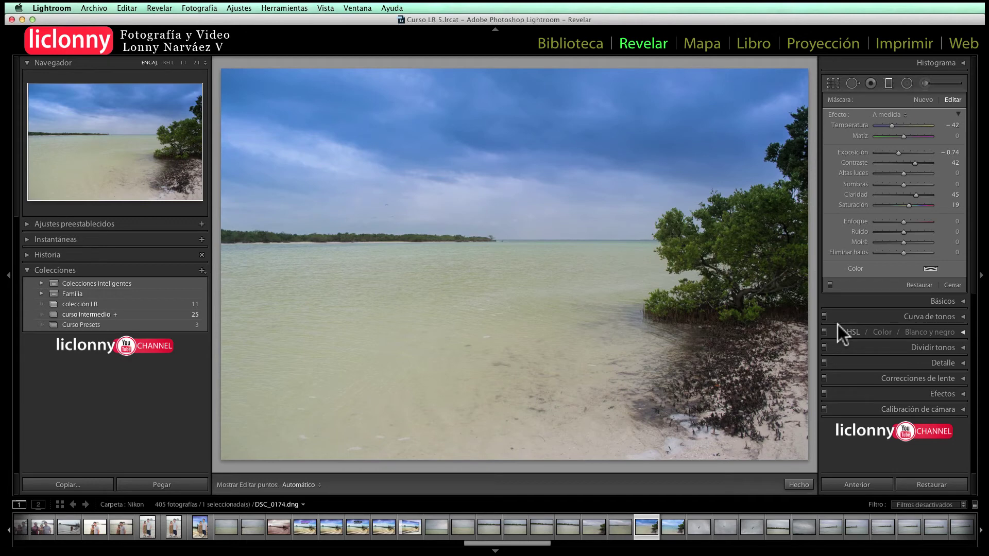
key(backslash)
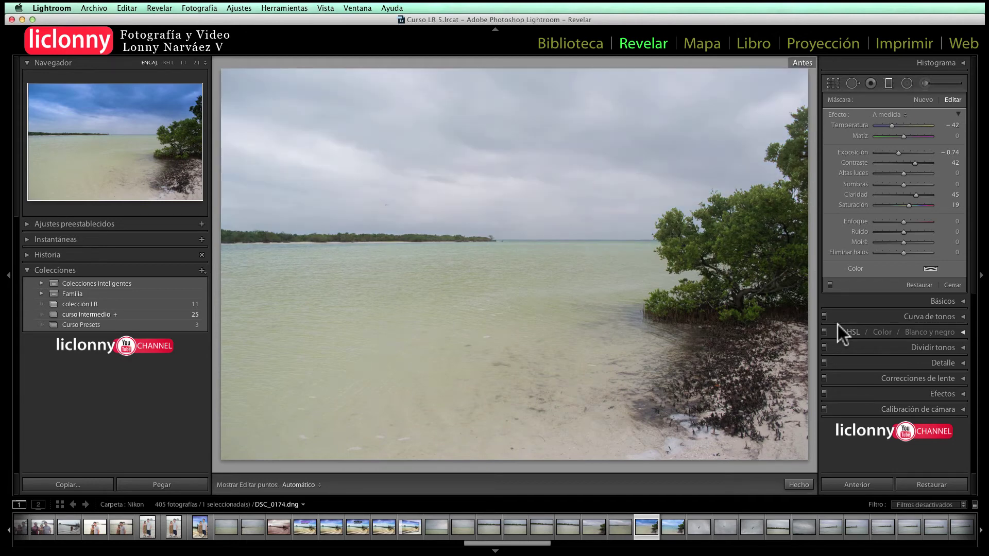
key(backslash)
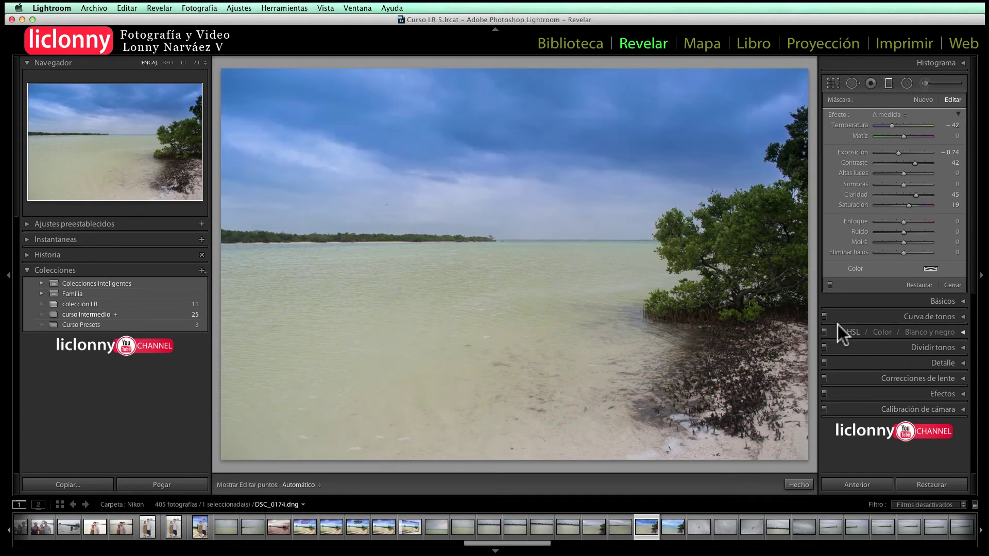
click(829, 285)
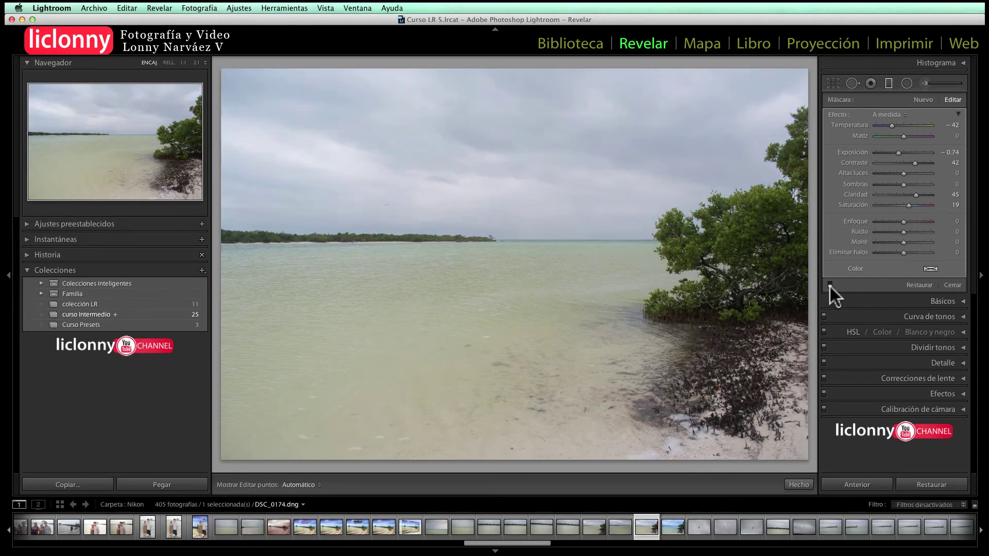
click(830, 285)
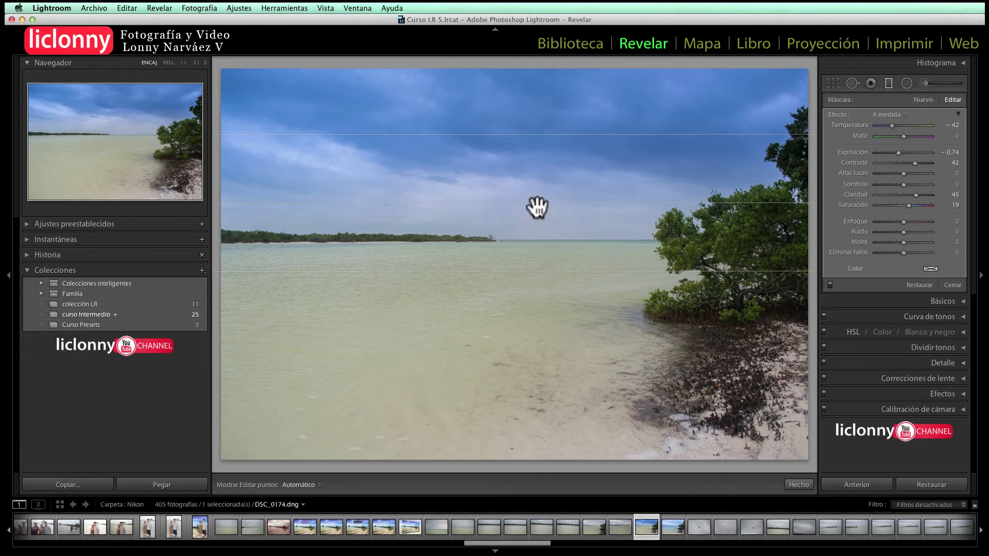
mouse_move(536, 202)
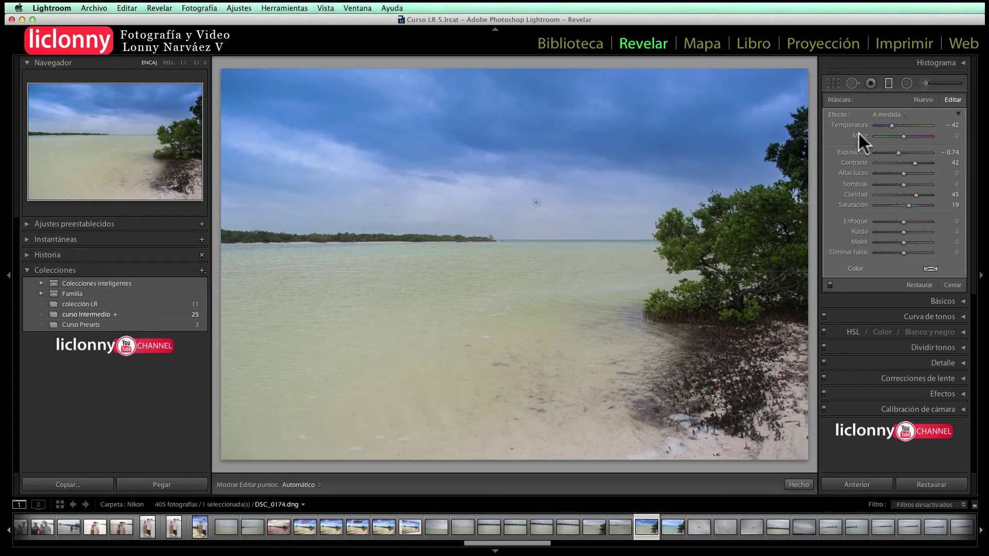
- Sweep the sky filter's Temperatura between extremes and settle it at -21
drag(888, 124, 857, 125)
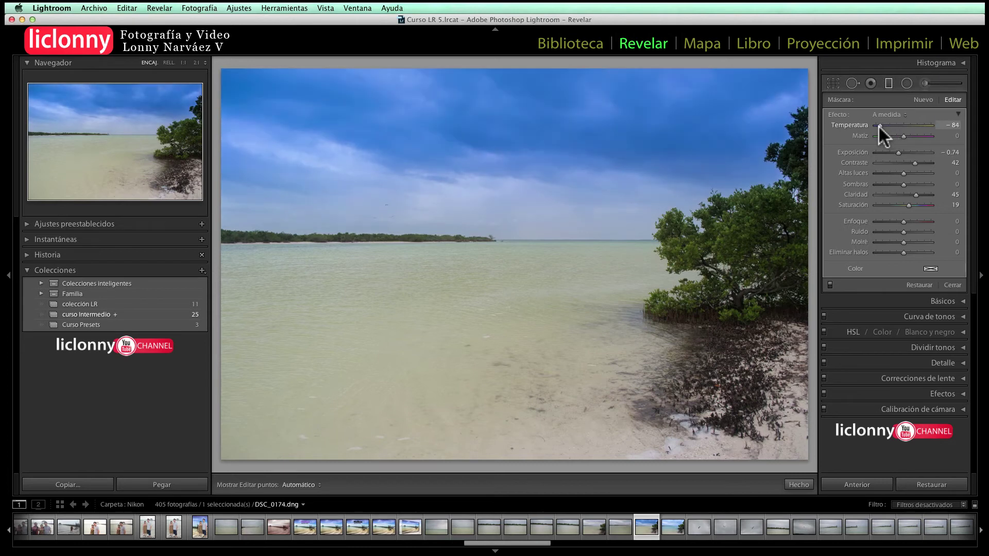
drag(858, 126, 892, 125)
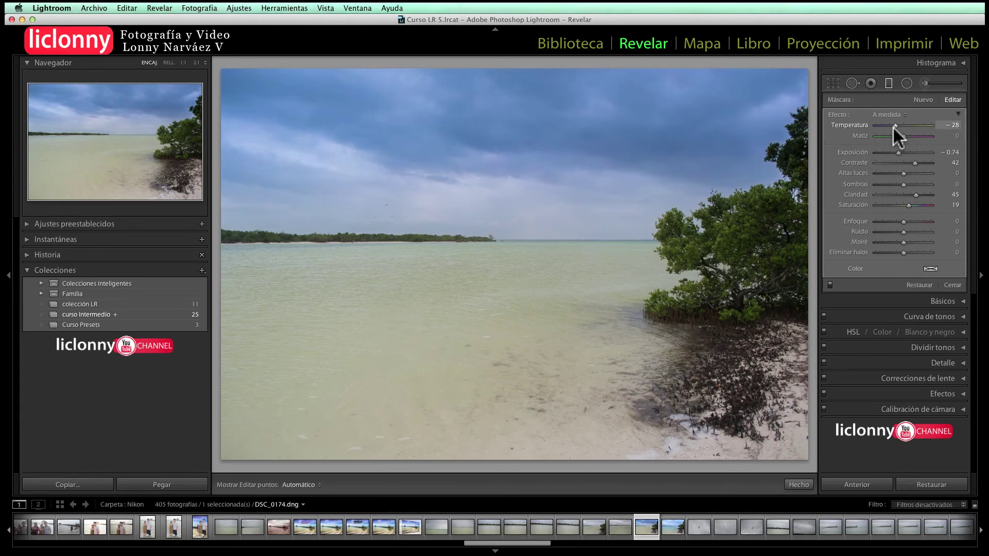
mouse_move(892, 126)
mouse_down()
mouse_move(878, 125)
mouse_move(935, 130)
mouse_move(875, 127)
mouse_move(921, 131)
mouse_up()
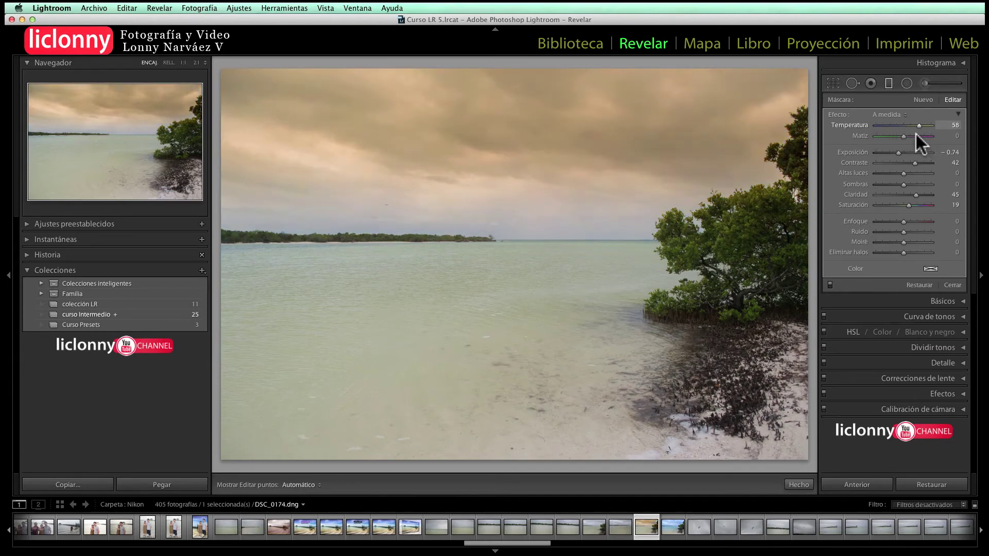
drag(915, 132, 895, 131)
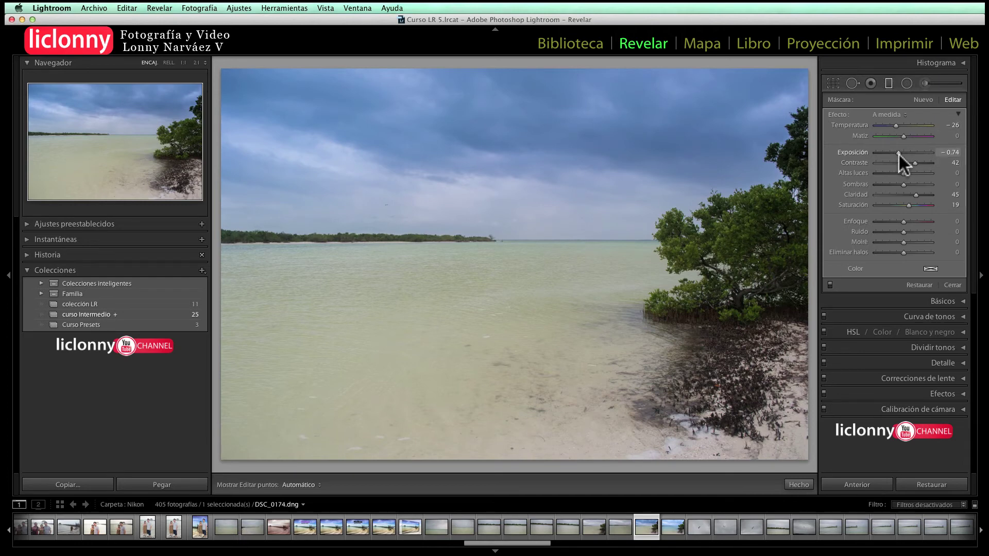
- Set the sky filter's Exposición to -0.87 and Contraste to 24
mouse_move(895, 152)
mouse_down()
mouse_move(881, 150)
mouse_move(920, 155)
mouse_move(894, 153)
mouse_up()
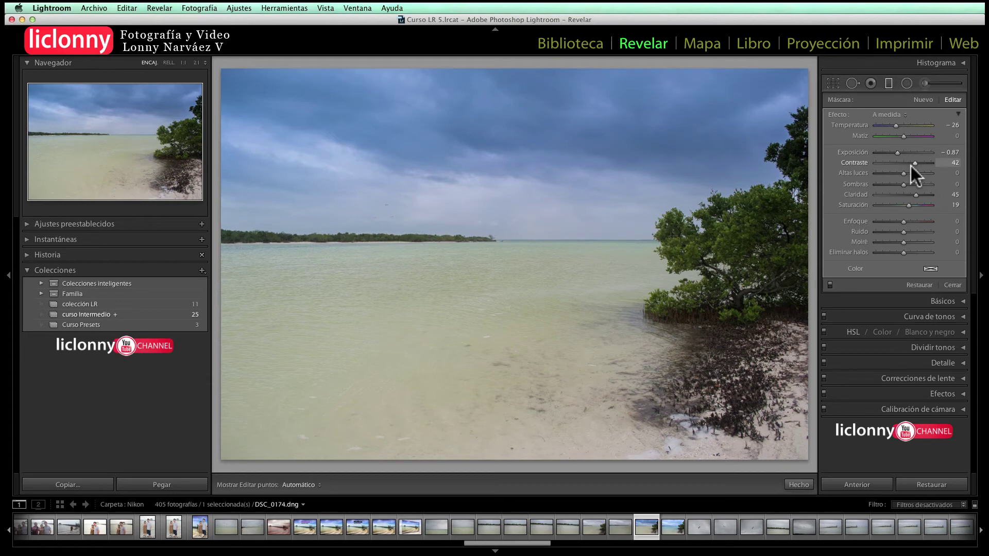
mouse_move(913, 162)
mouse_down()
mouse_move(851, 163)
mouse_move(934, 168)
mouse_up()
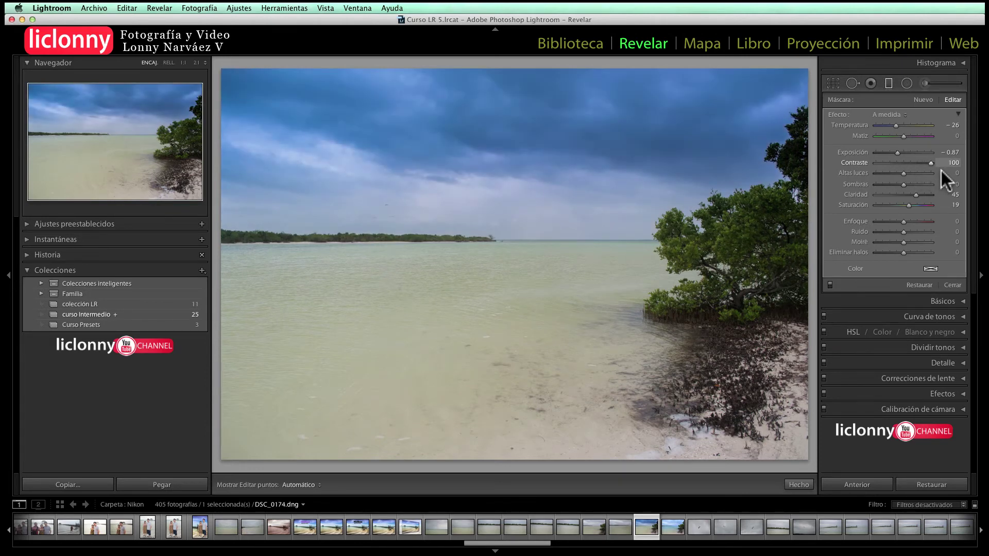
drag(925, 168, 910, 165)
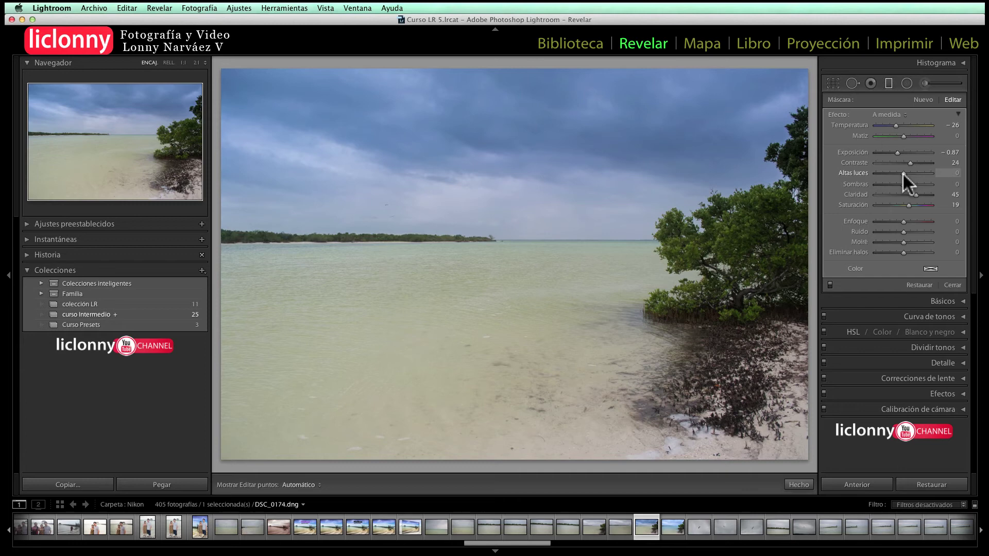
mouse_move(902, 172)
mouse_down()
mouse_move(857, 172)
mouse_move(938, 177)
mouse_up()
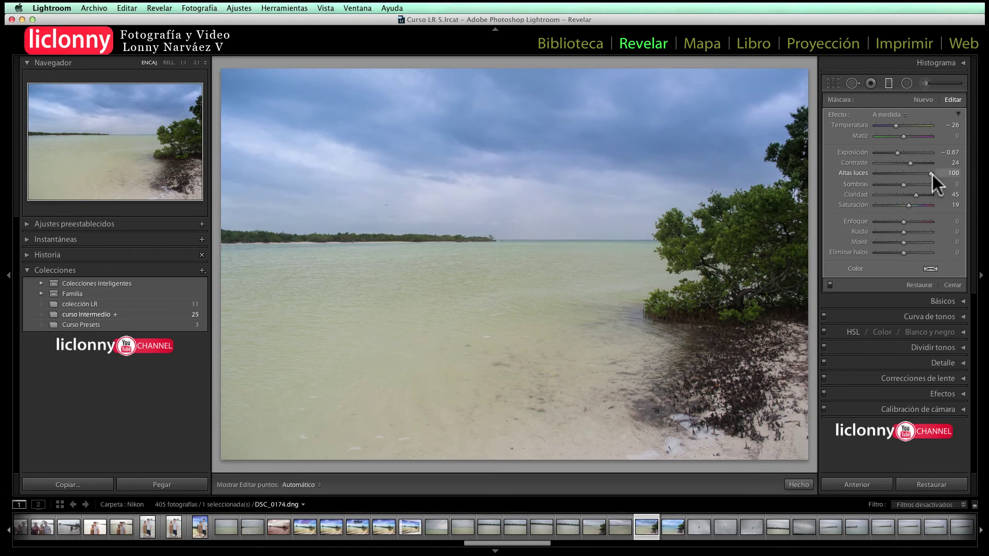
double_click(932, 172)
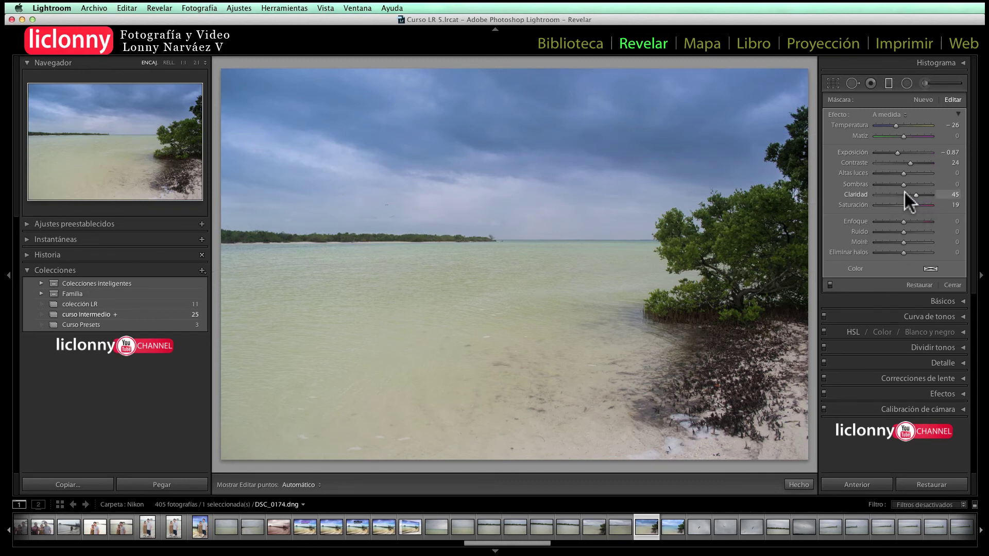
- Test the sky filter's Sombras at both extremes, then set it to 51
drag(902, 184, 871, 184)
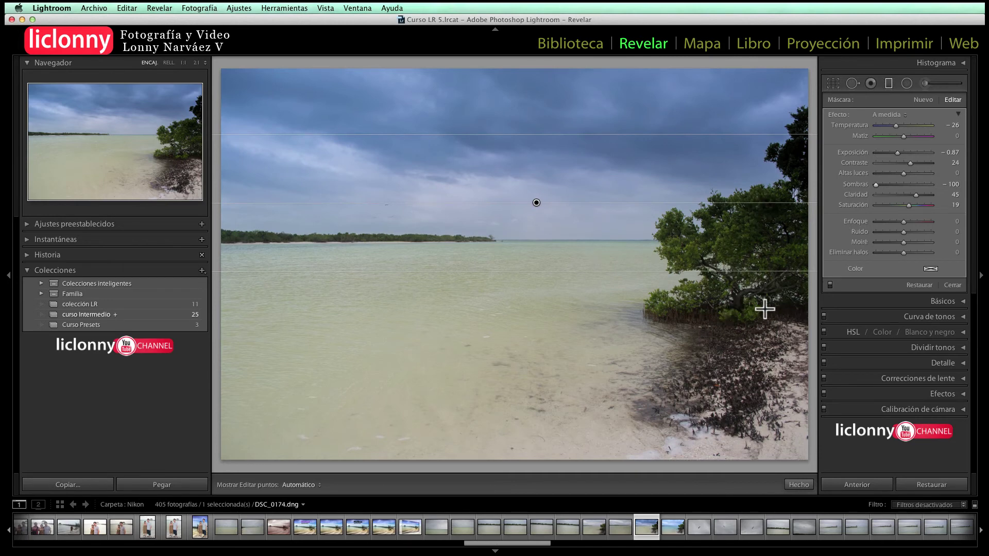
drag(876, 184, 952, 188)
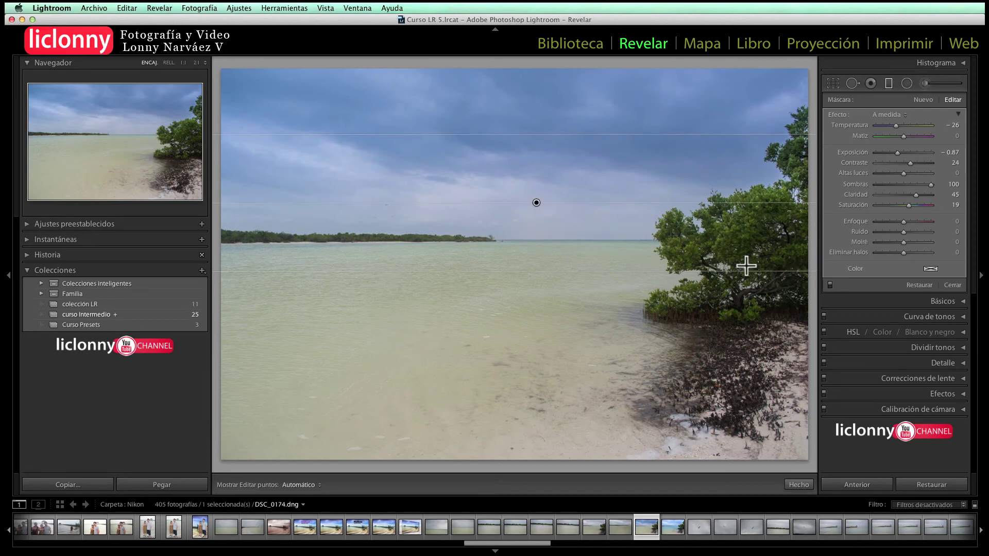
drag(929, 183, 913, 183)
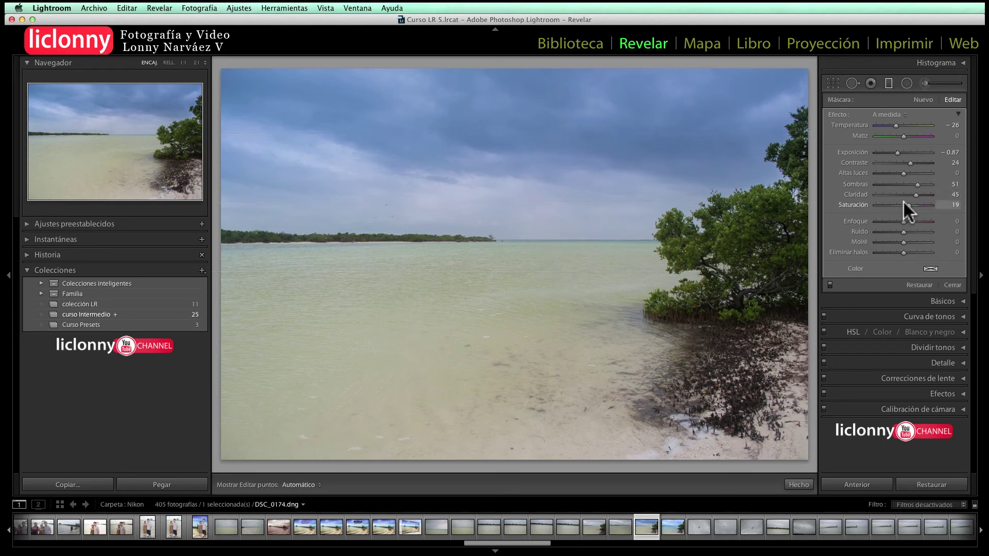
- Try the sky filter's Claridad at both extremes, then set it to 44
drag(915, 195, 863, 196)
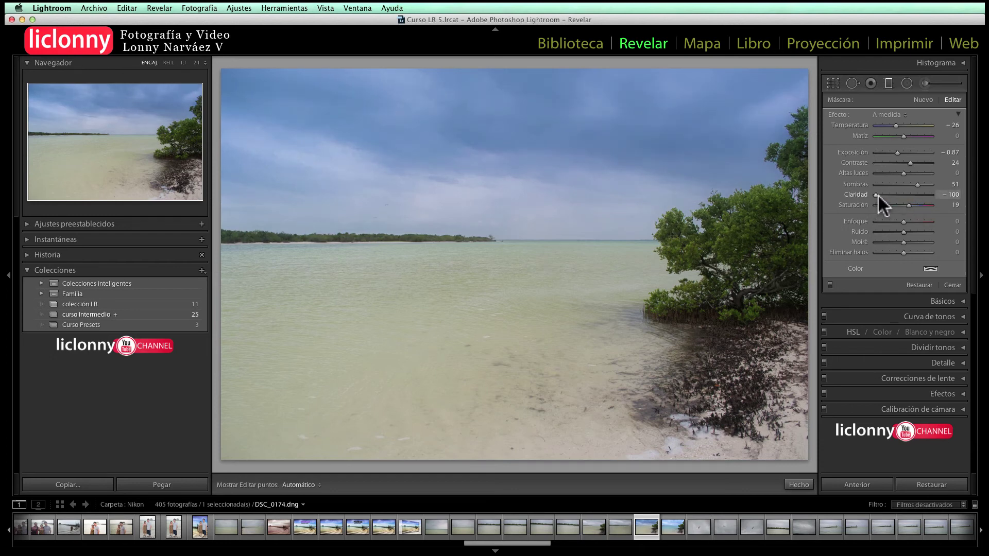
drag(878, 193, 968, 206)
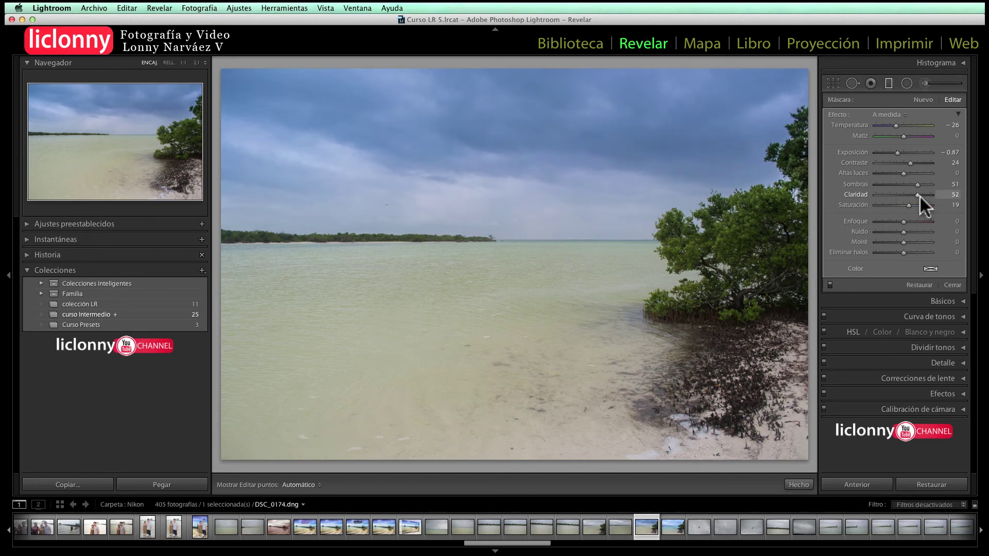
drag(917, 196, 915, 196)
- Try the sky filter's Saturación at both extremes, then set it to 16
drag(943, 195, 849, 206)
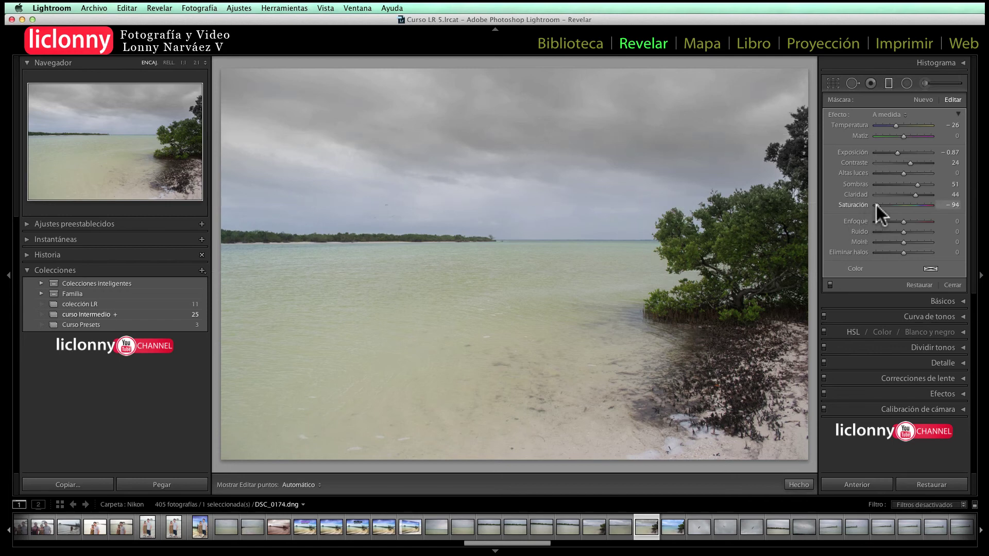
drag(876, 204, 941, 206)
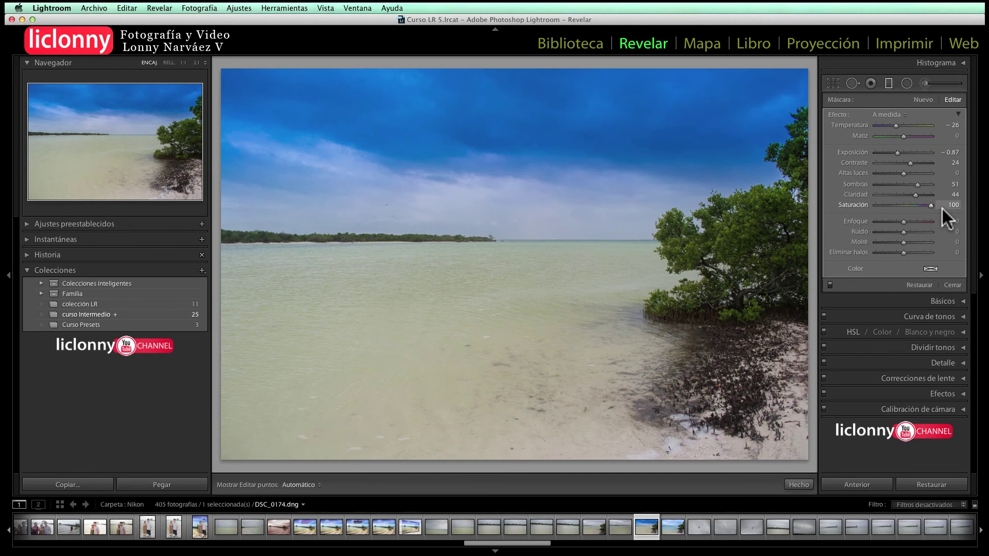
drag(931, 206, 906, 207)
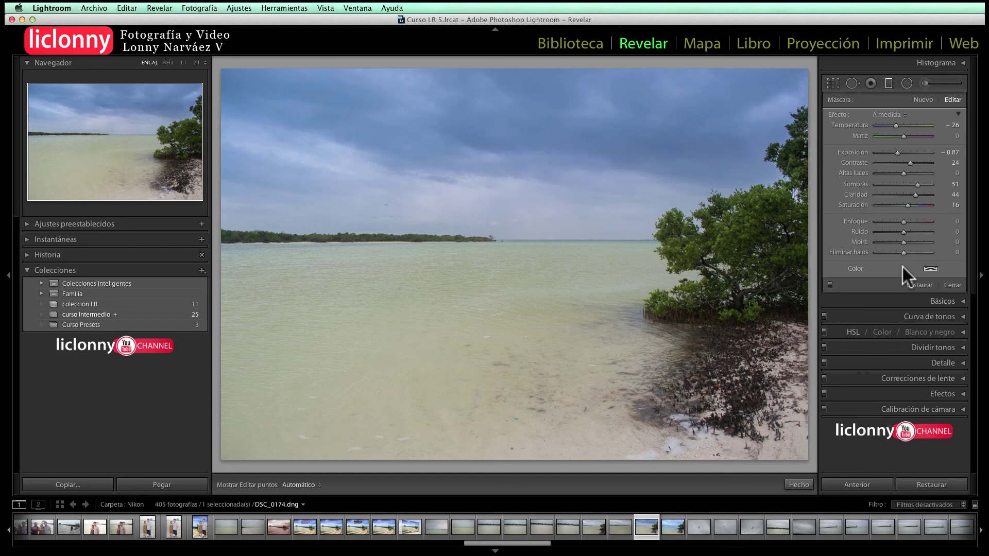
key(backslash)
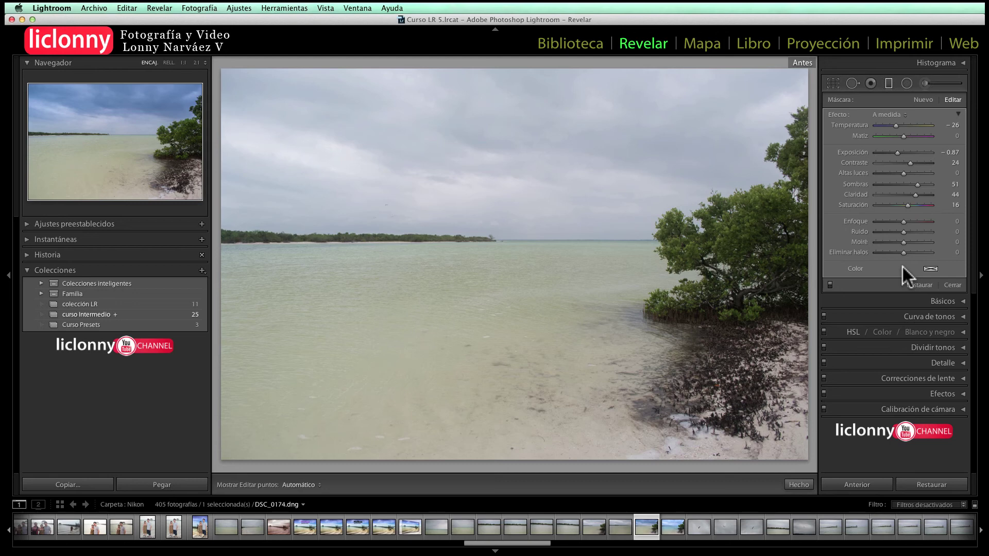
key(backslash)
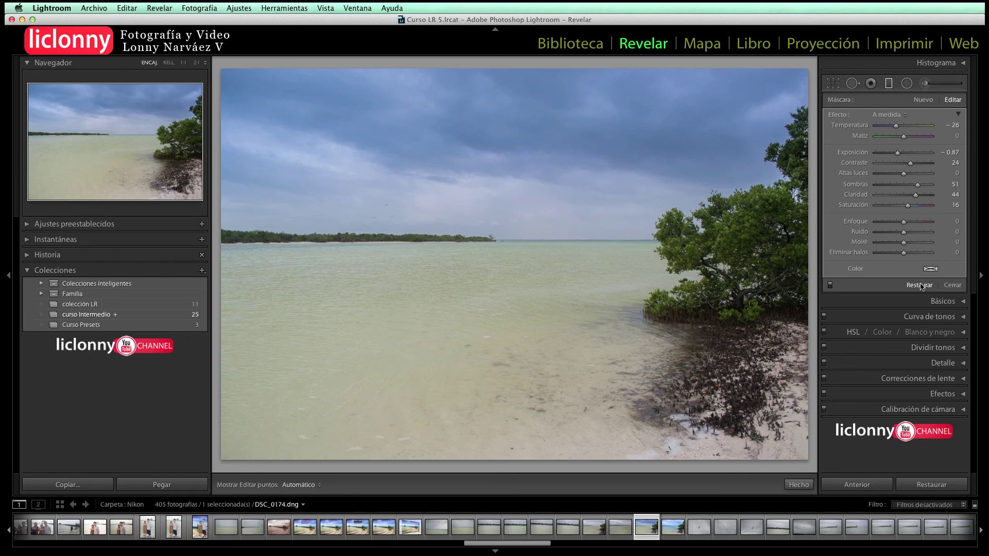
click(798, 485)
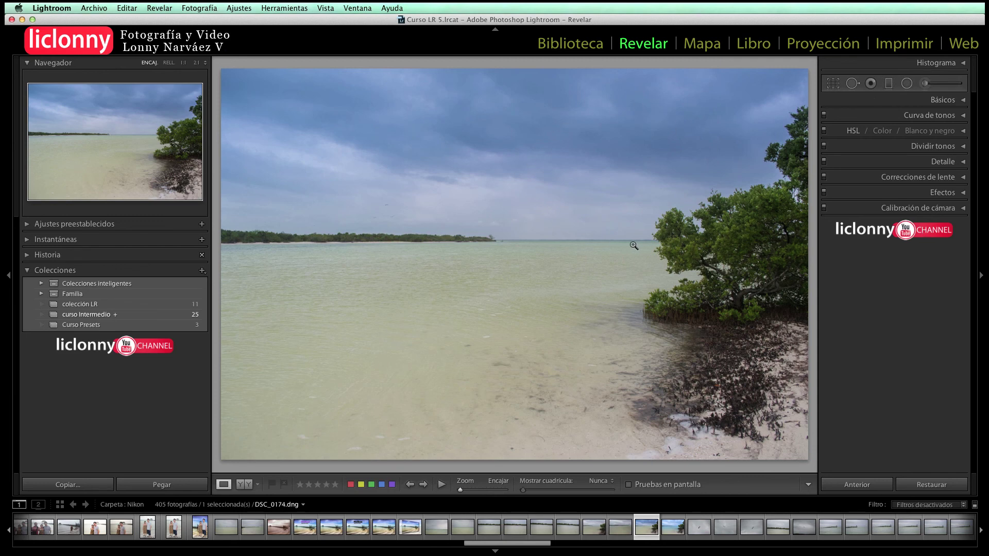
click(888, 84)
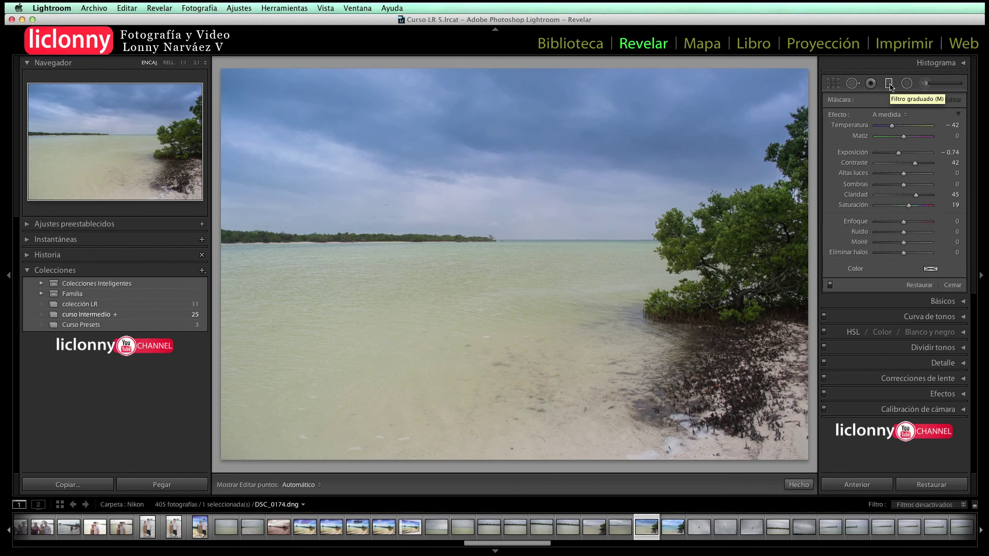
mouse_move(734, 298)
click(536, 202)
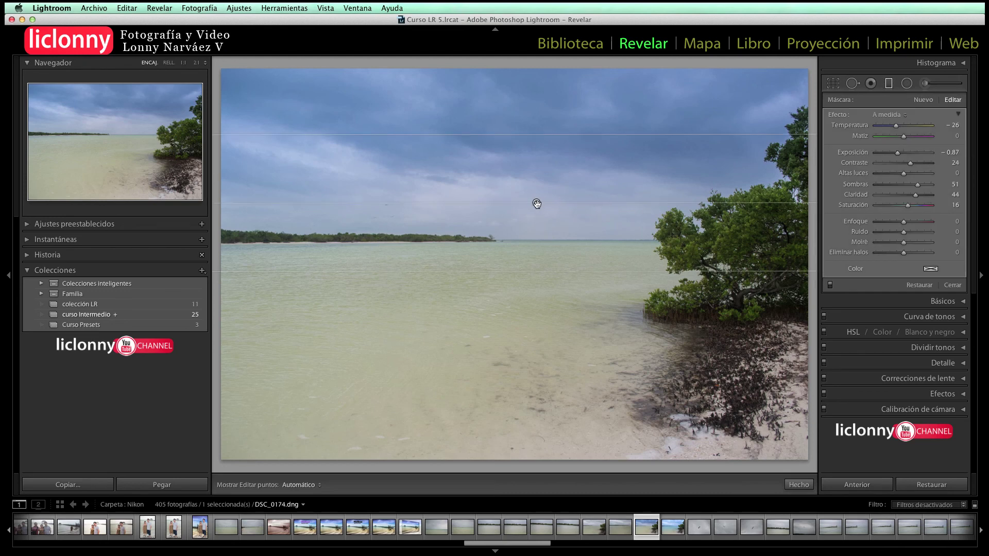
click(797, 484)
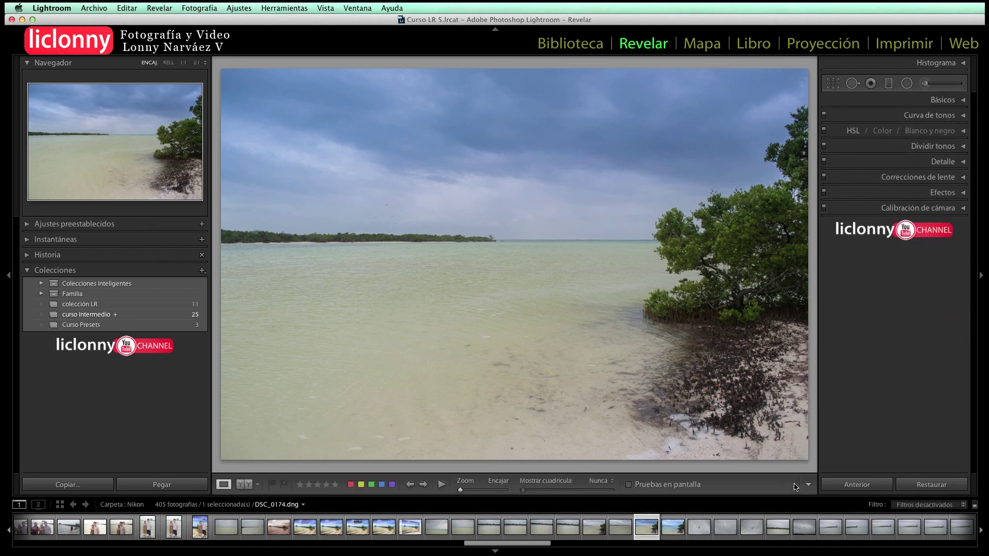
click(889, 82)
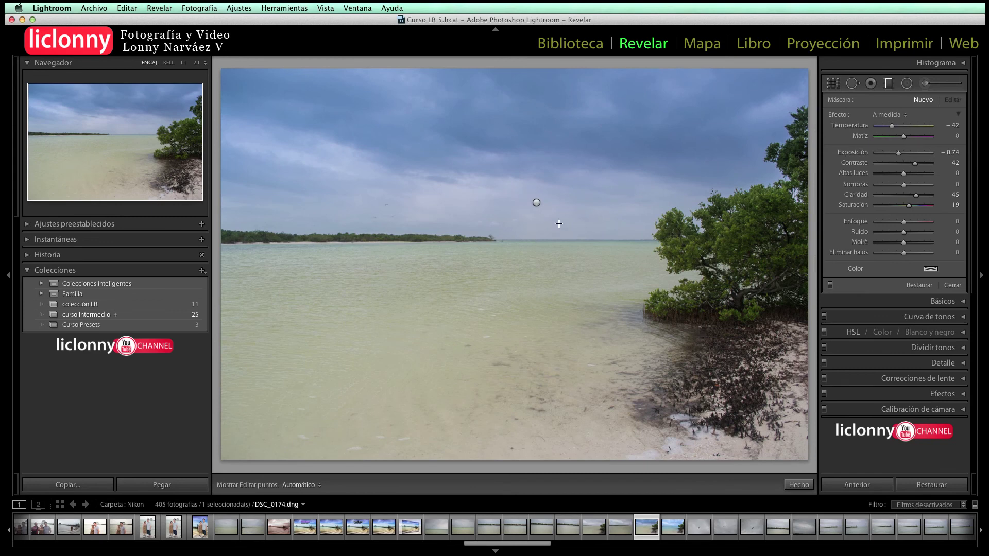
click(536, 203)
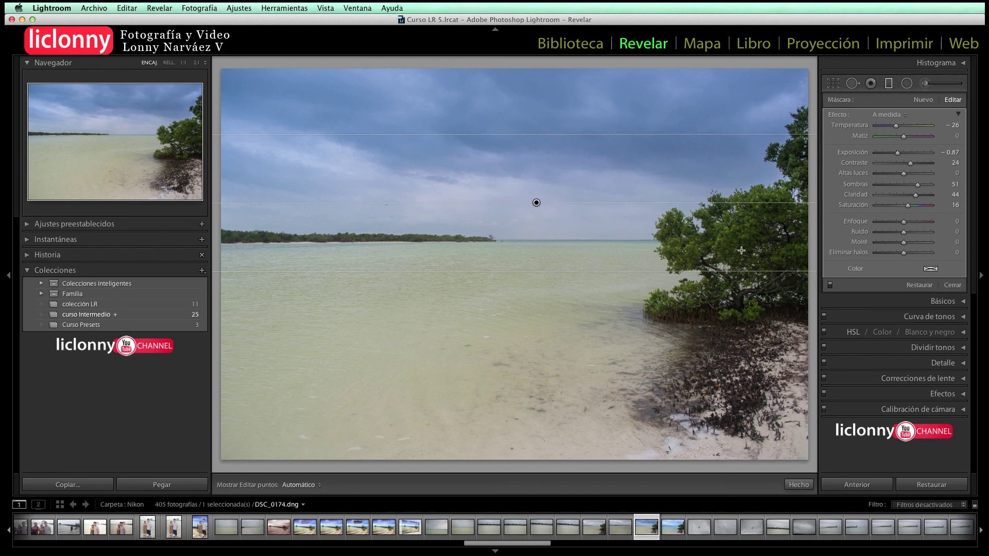
- Reset the graduated filter with Restaurar, removing the sky's darker, cooler treatment
click(922, 286)
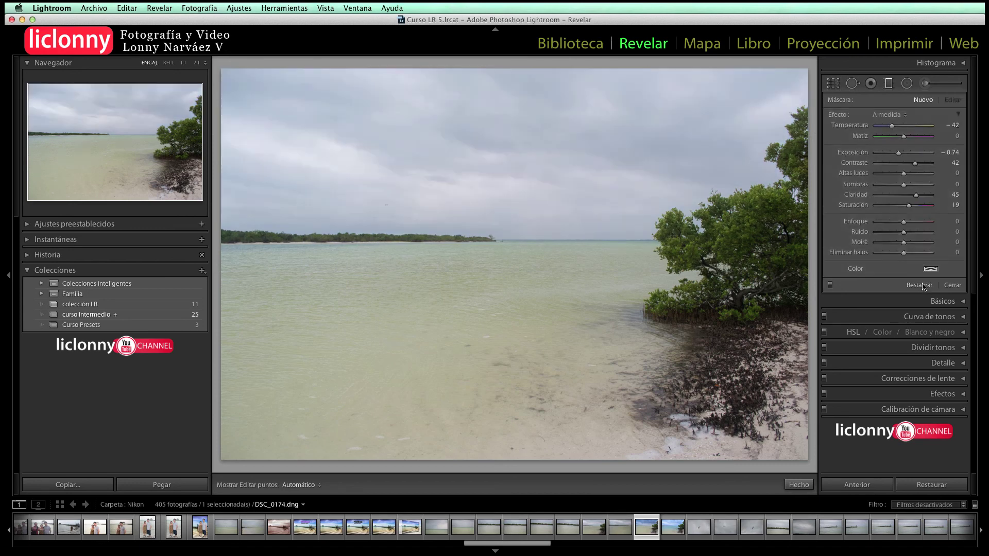